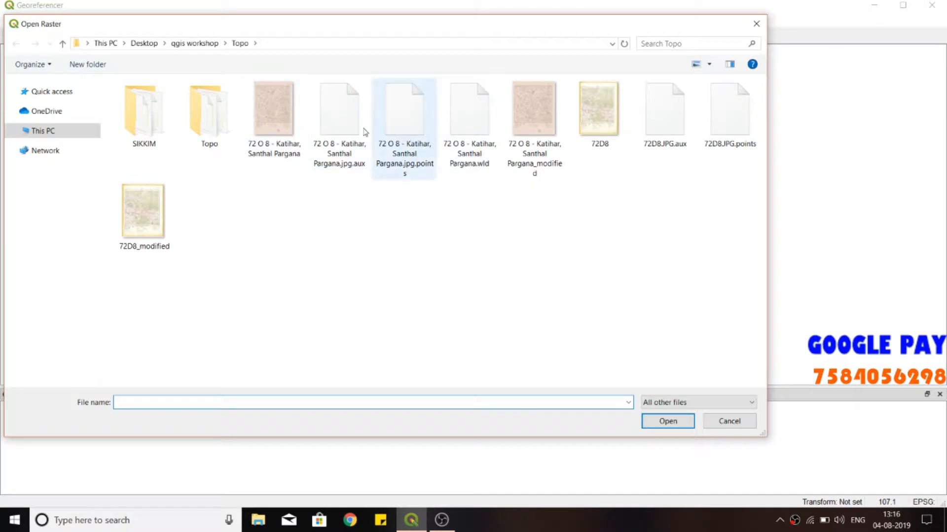
click(45, 150)
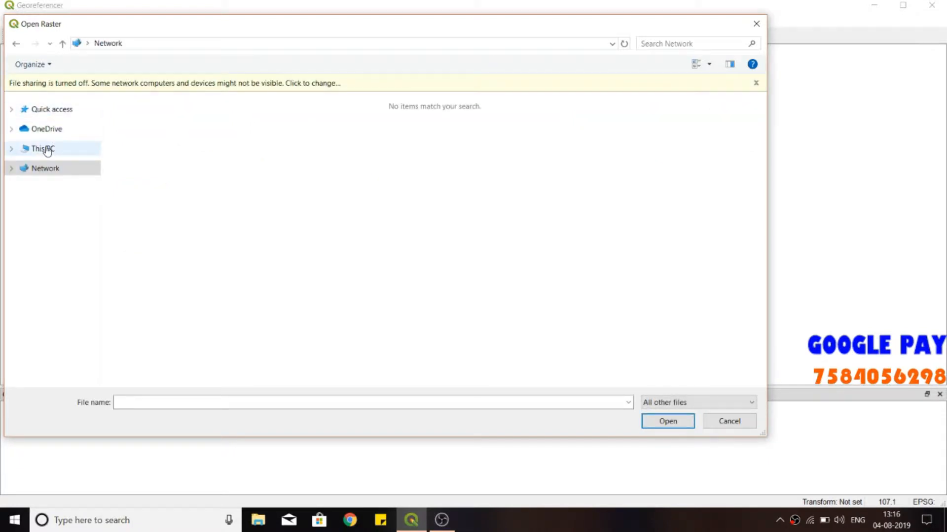
click(44, 149)
double_click(498, 200)
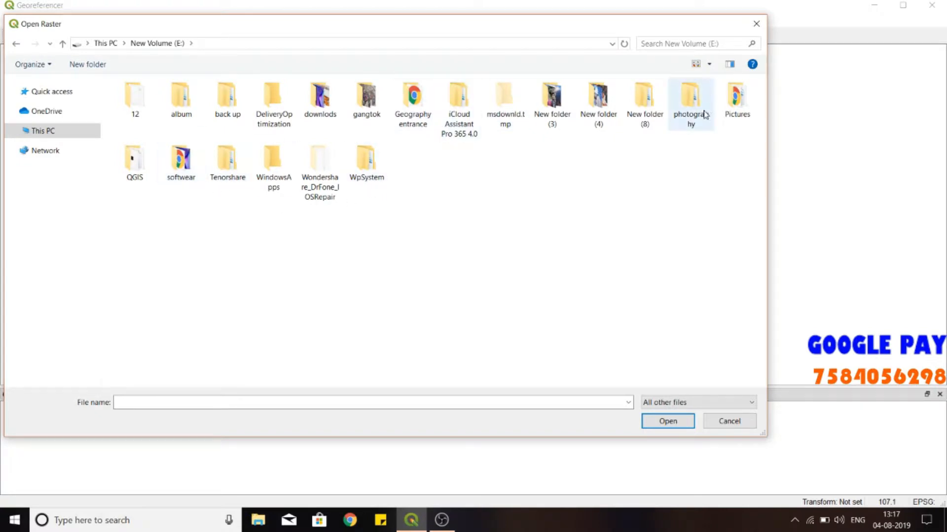
Open the raster 45D7 from the Downloads folder for georeferencing
click(83, 132)
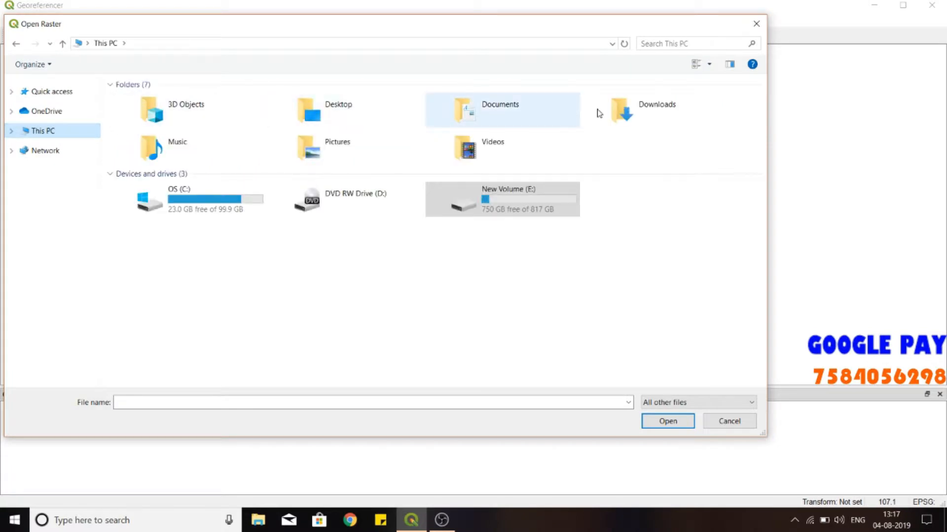
double_click(658, 113)
click(153, 146)
click(295, 145)
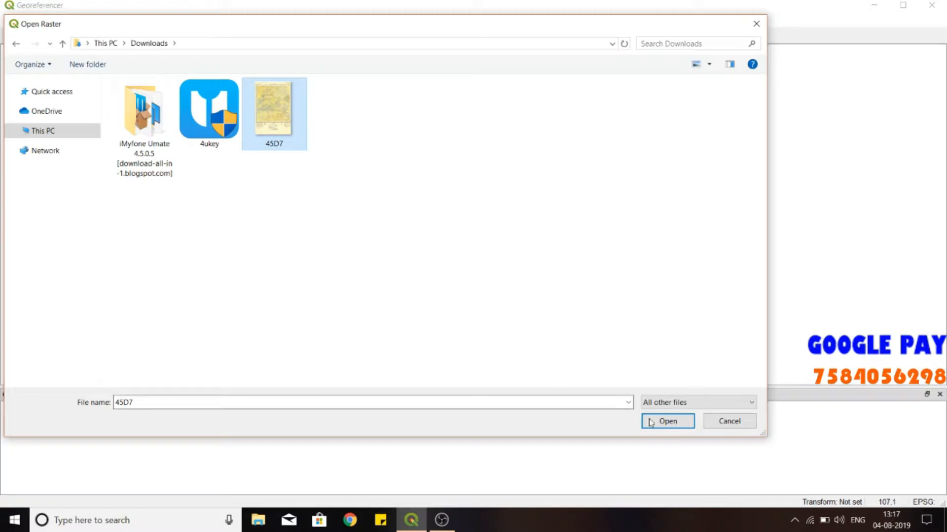
key(Return)
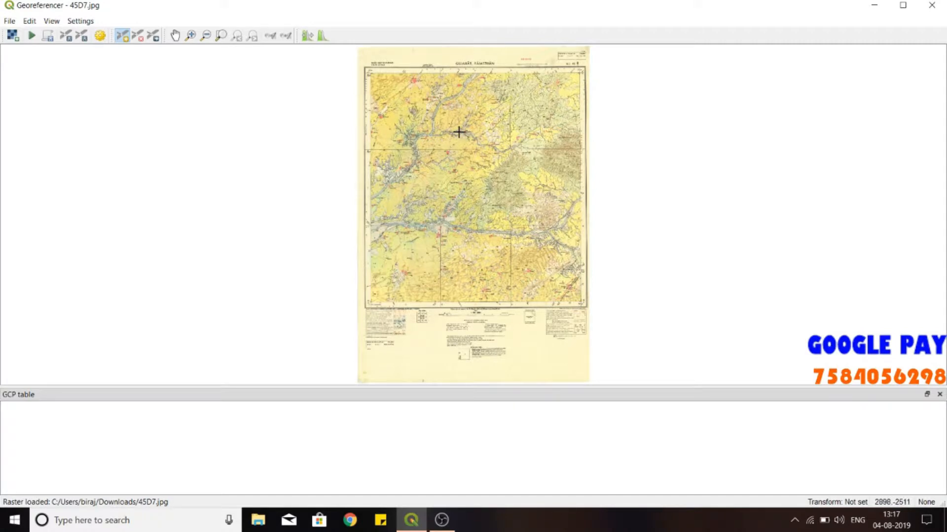
Place a ground control point exactly on the grid line intersection at the map's upper-left corner
scroll(380, 74, up, 5)
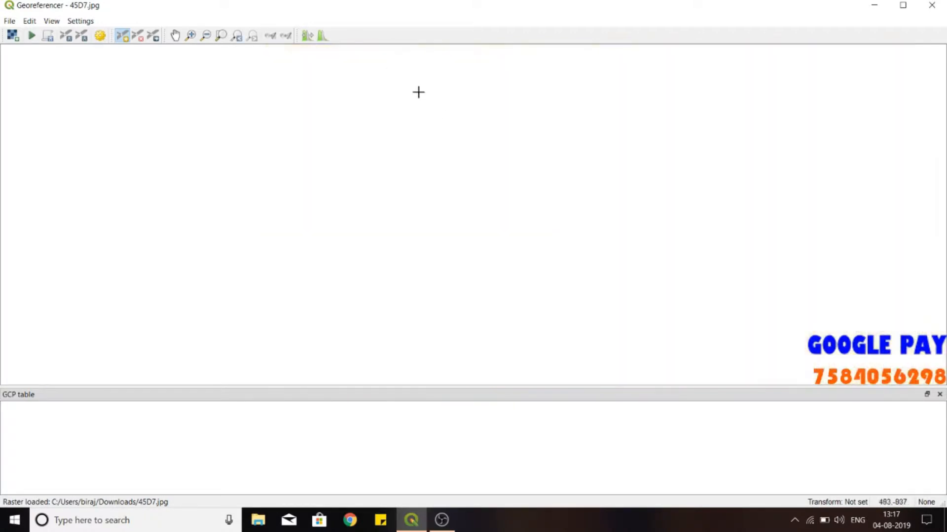
scroll(387, 84, down, 5)
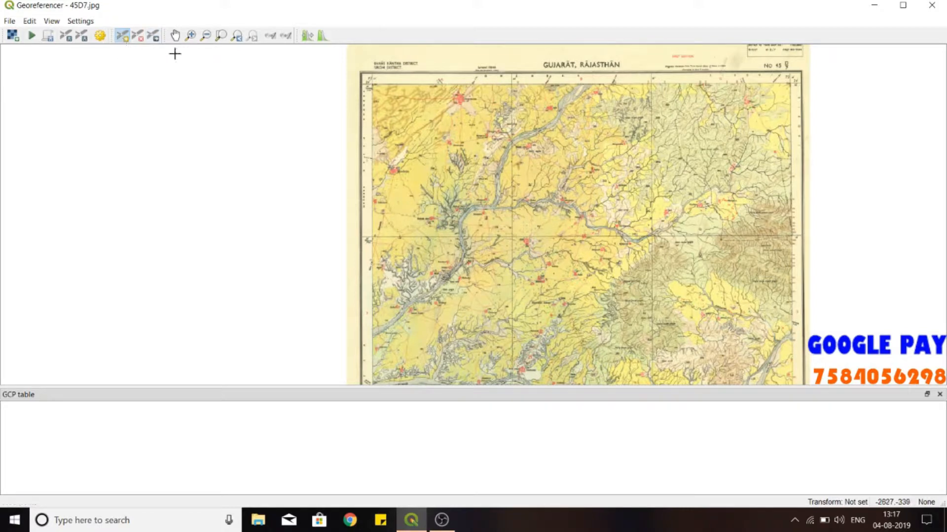
scroll(345, 74, up, 5)
scroll(329, 73, up, 2)
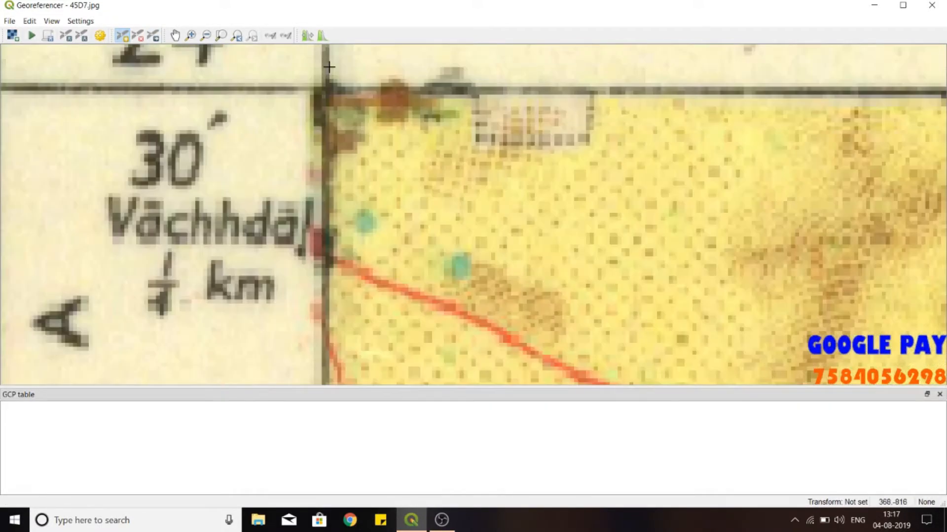
scroll(329, 73, down, 3)
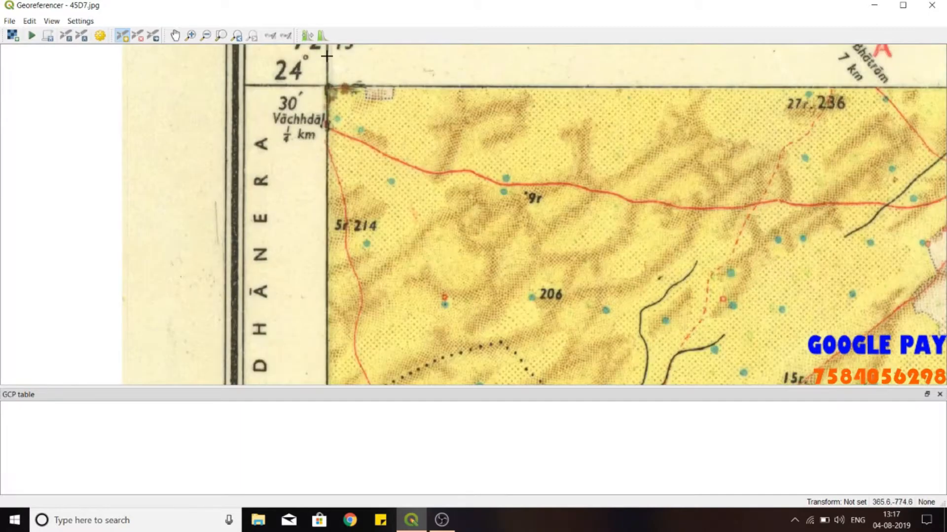
scroll(326, 56, up, 3)
scroll(331, 177, up, 1)
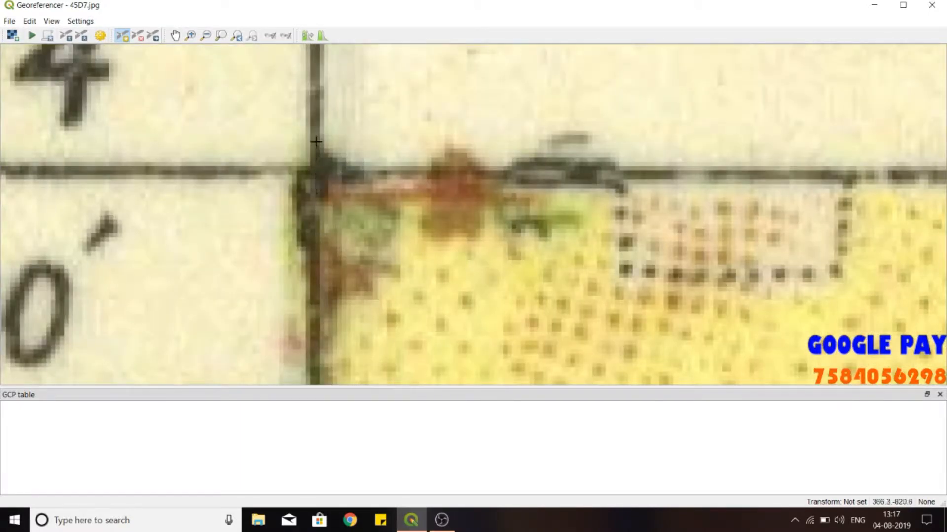
scroll(314, 171, up, 2)
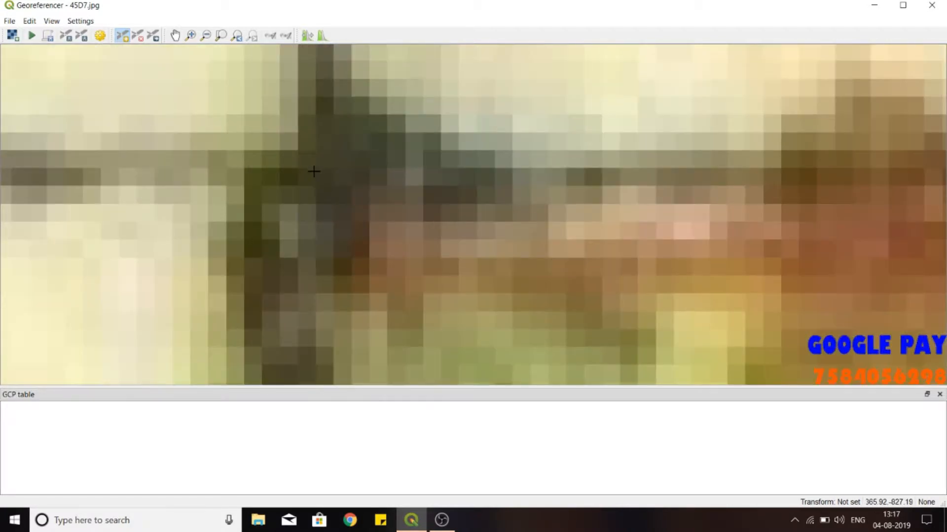
click(313, 170)
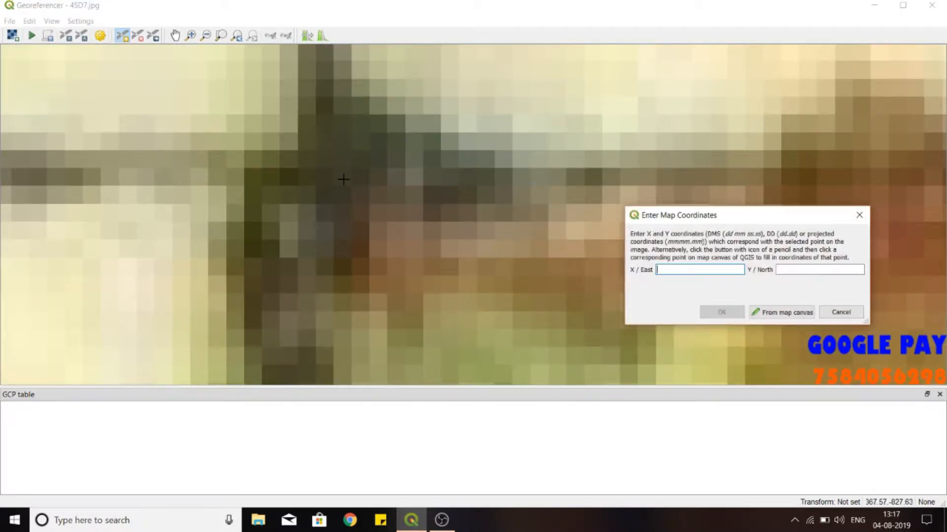
Assign the upper-left control point the map coordinates X/East 72.15 and Y/North 24.30
scroll(314, 168, down, 1)
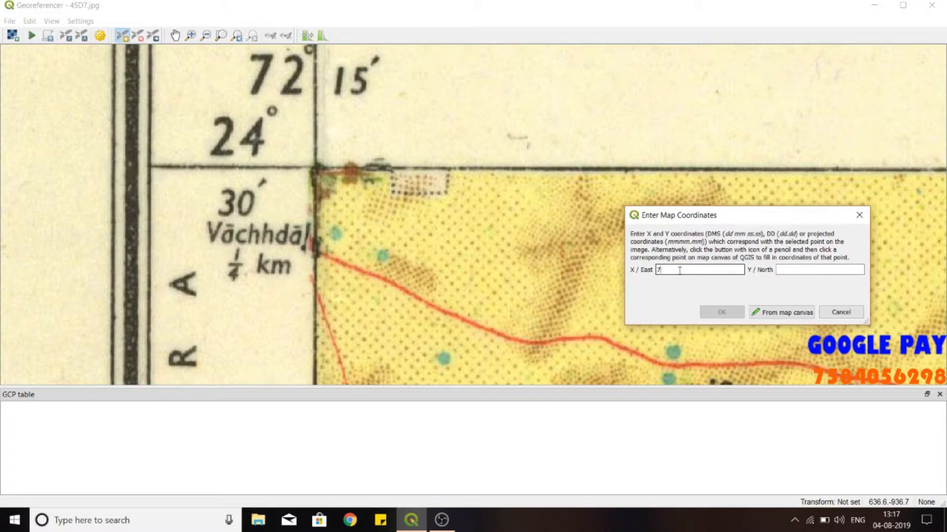
text(2.15)
click(814, 270)
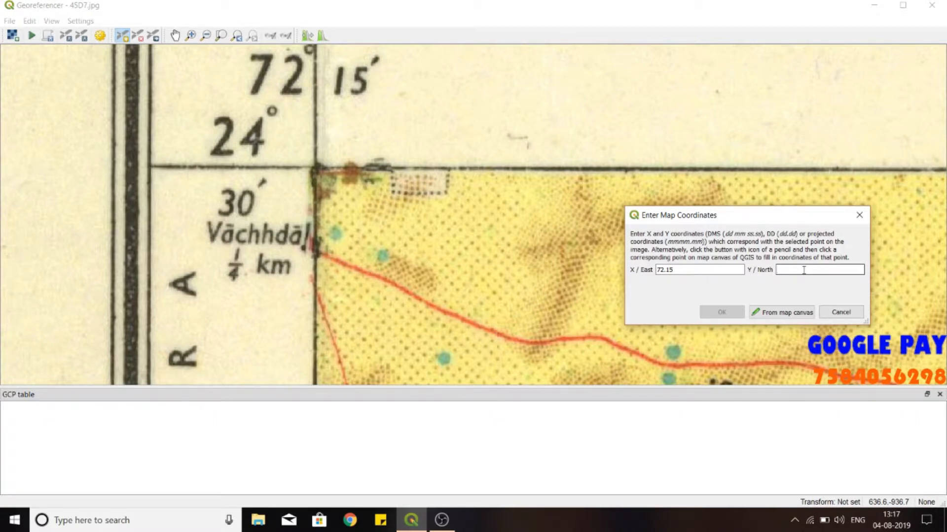
text(24.30)
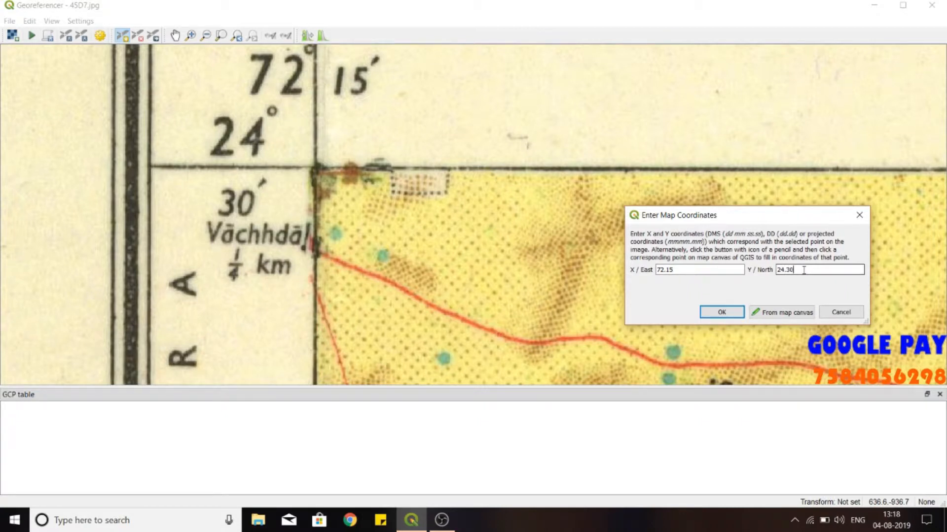
click(710, 314)
Place a ground control point on the grid line intersection at the map's upper-right corner
scroll(331, 157, down, 3)
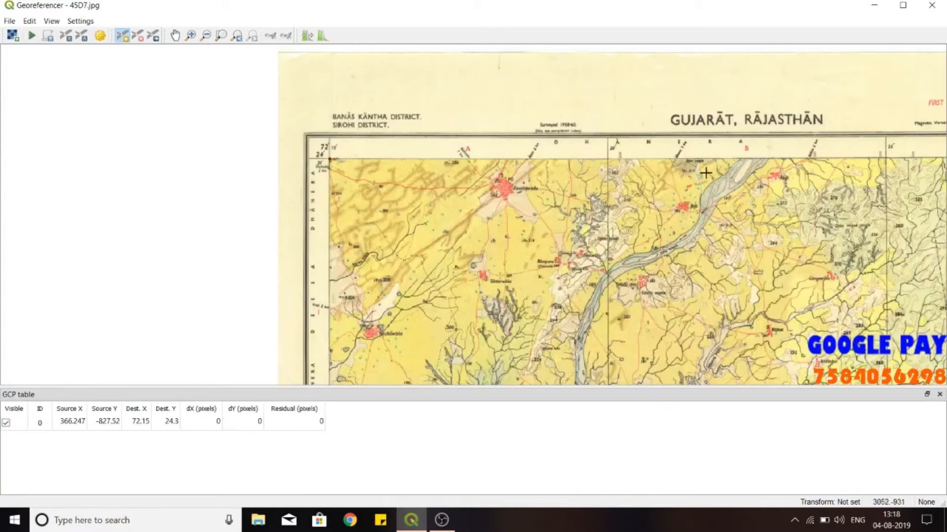
scroll(894, 155, down, 2)
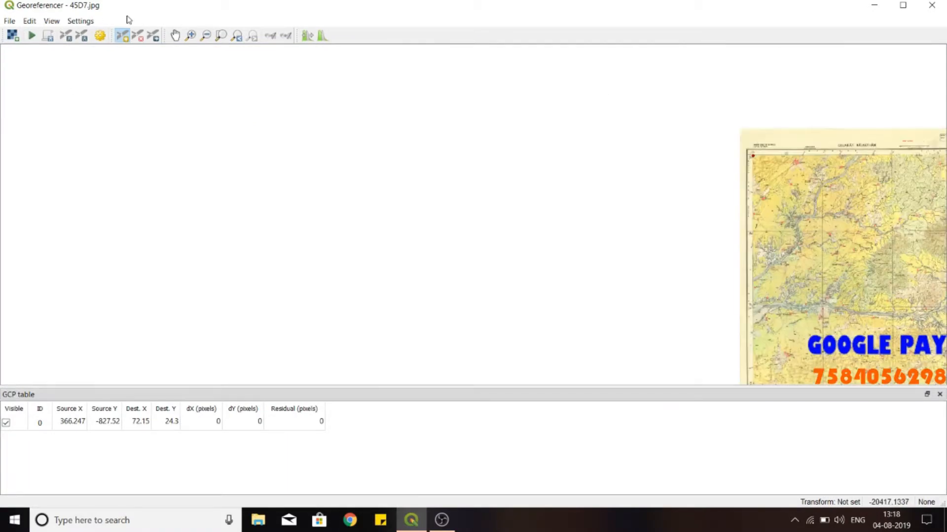
click(175, 35)
drag(834, 156, 237, 153)
scroll(378, 76, up, 5)
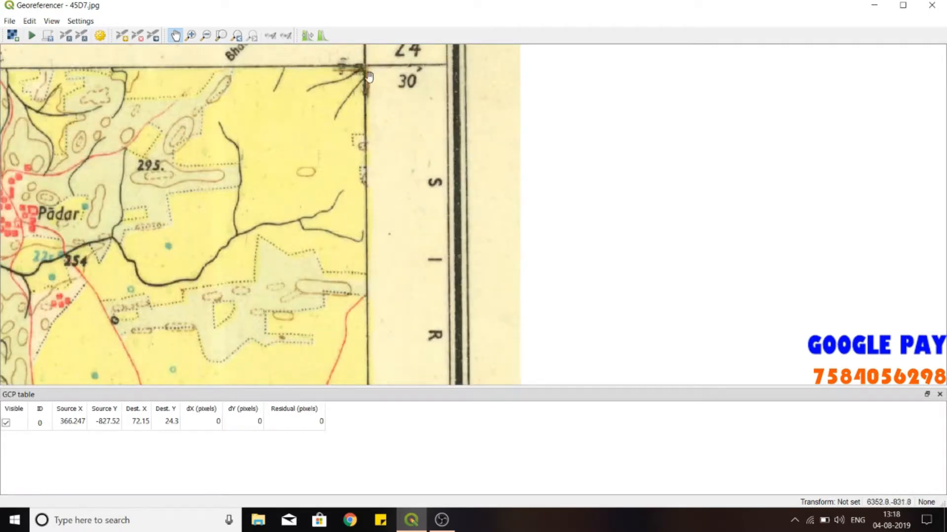
scroll(433, 148, up, 5)
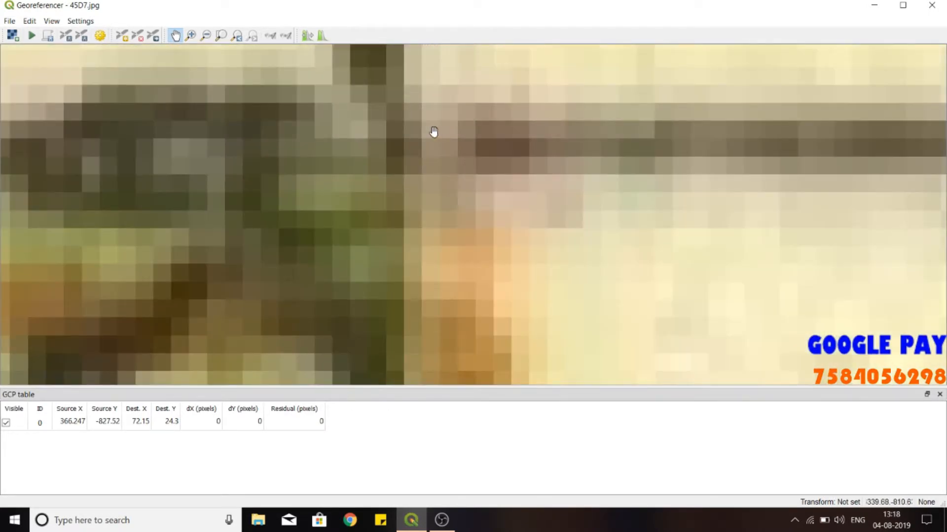
click(121, 35)
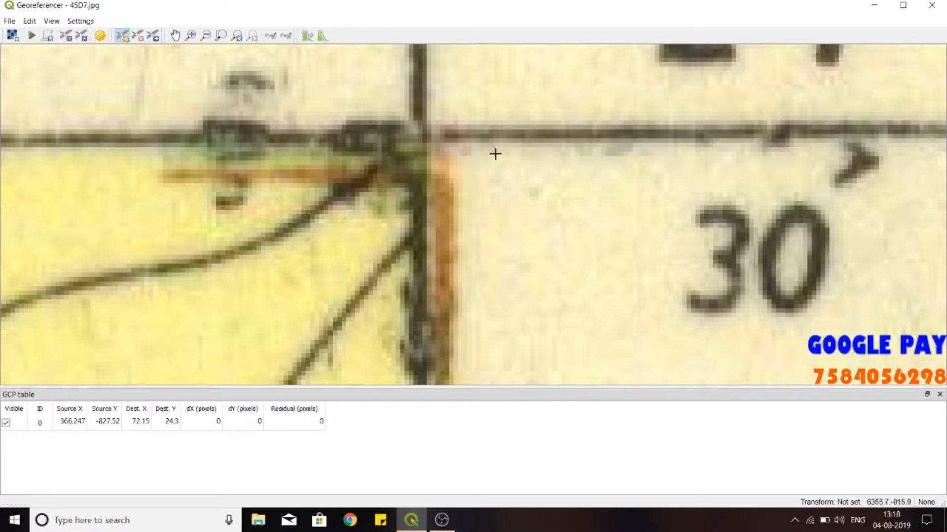
click(416, 138)
Assign the upper-right control point the map coordinates X/East 72.30 and Y/North 24.30
scroll(416, 137, down, 3)
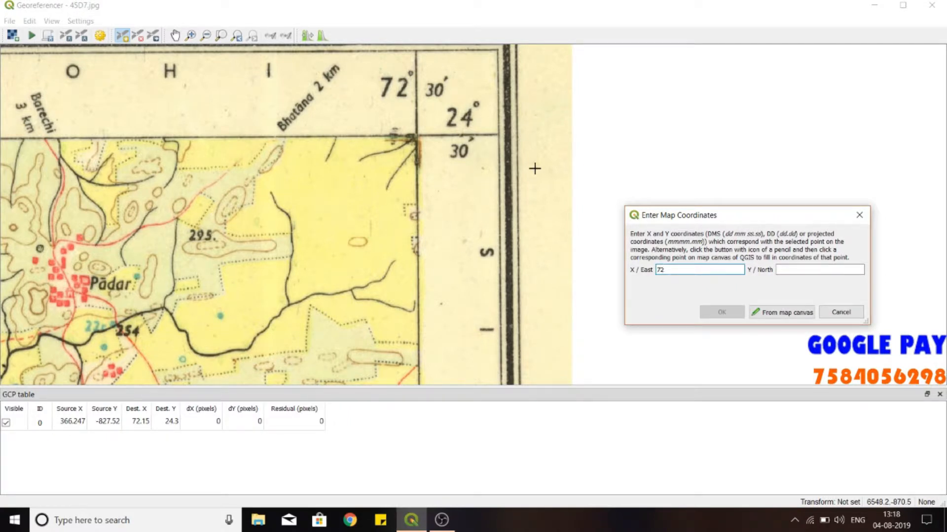
click(798, 269)
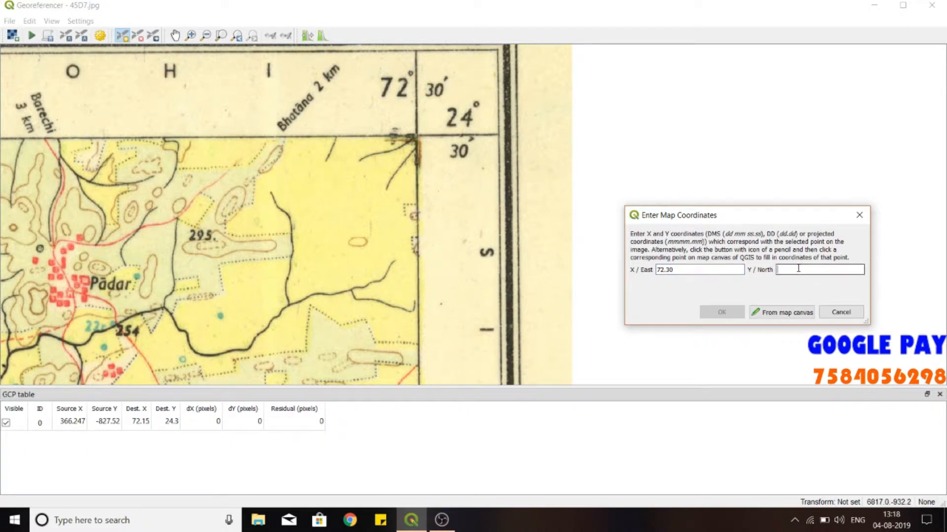
text(24.30)
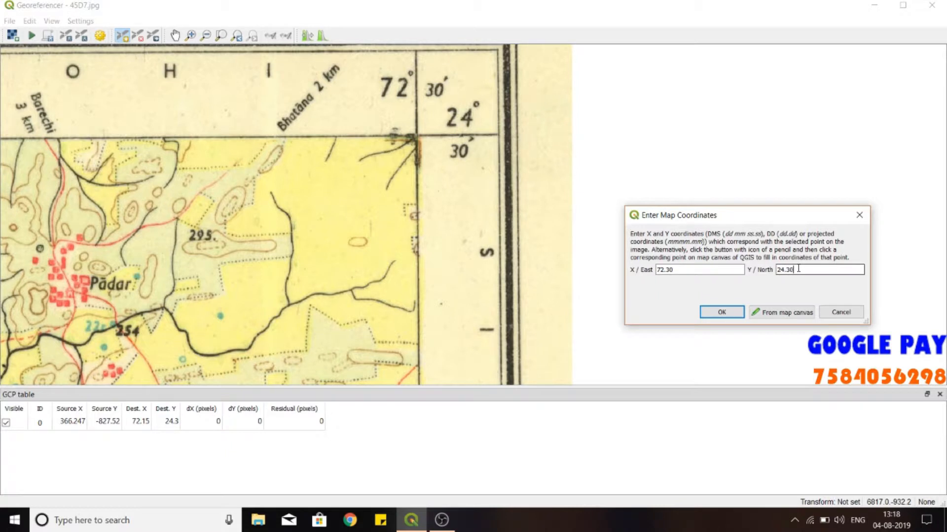
click(722, 312)
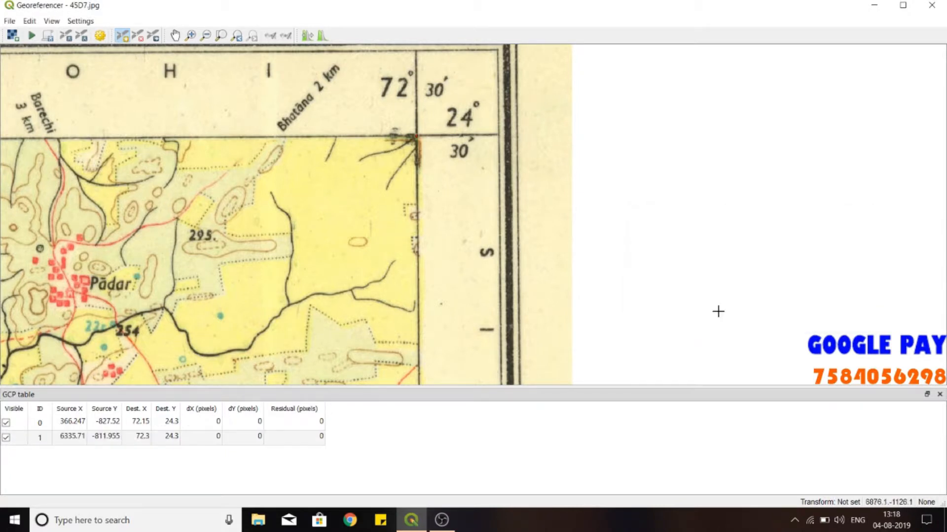
Place a ground control point on the grid line intersection at the map's lower-right corner
scroll(193, 148, down, 4)
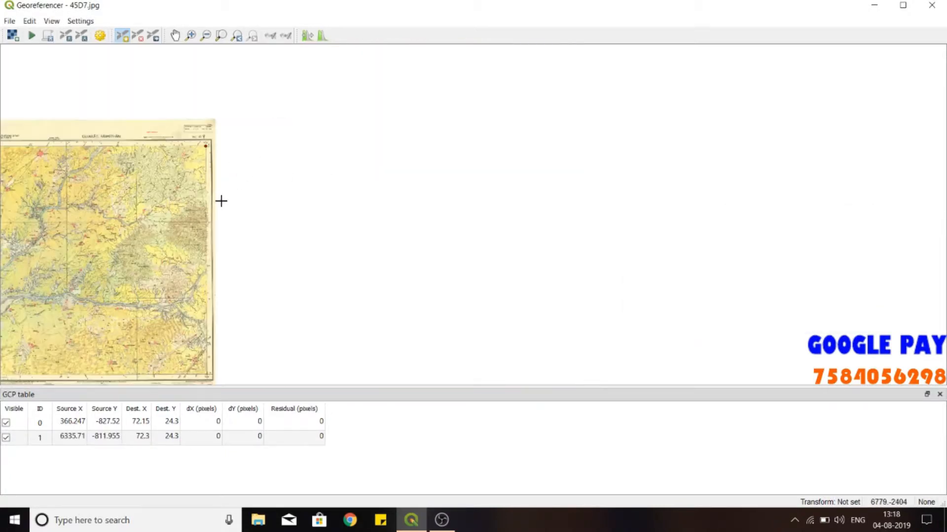
scroll(205, 366, up, 4)
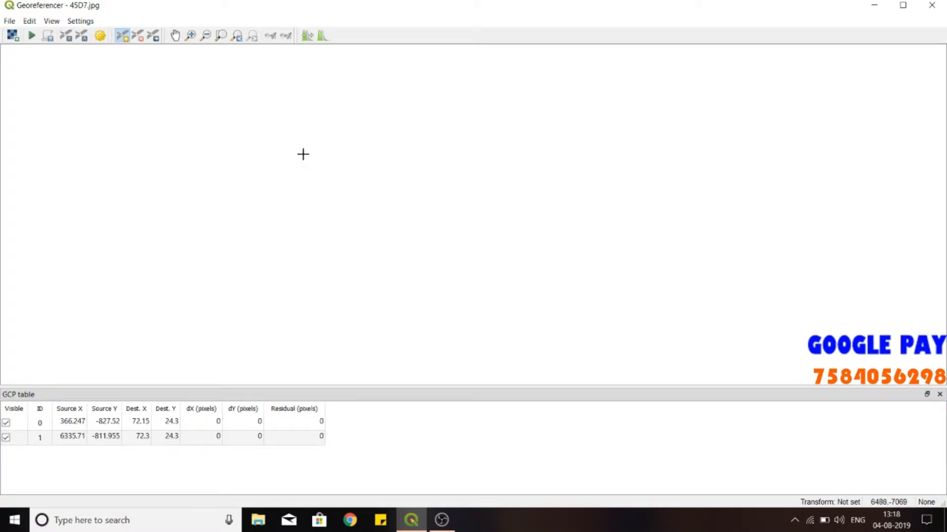
scroll(230, 144, down, 6)
scroll(235, 164, up, 5)
scroll(311, 204, up, 3)
scroll(300, 162, up, 2)
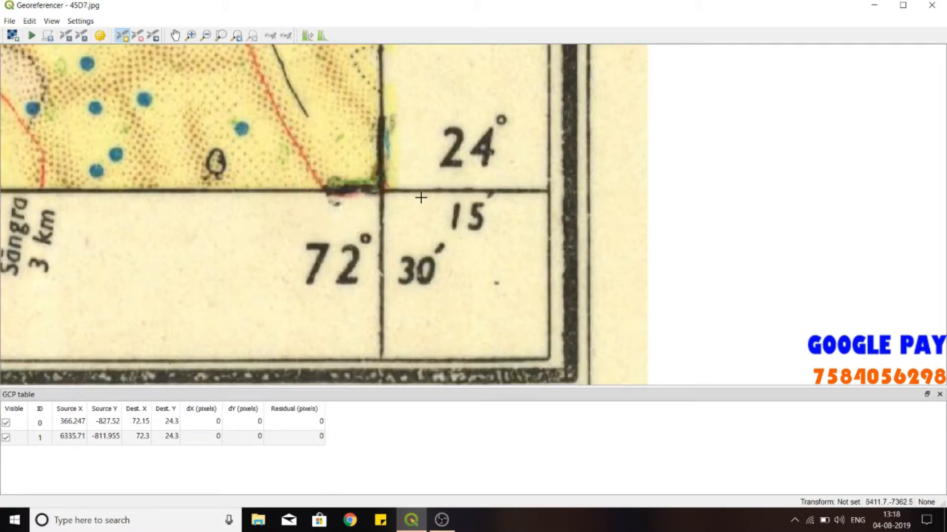
scroll(402, 188, up, 3)
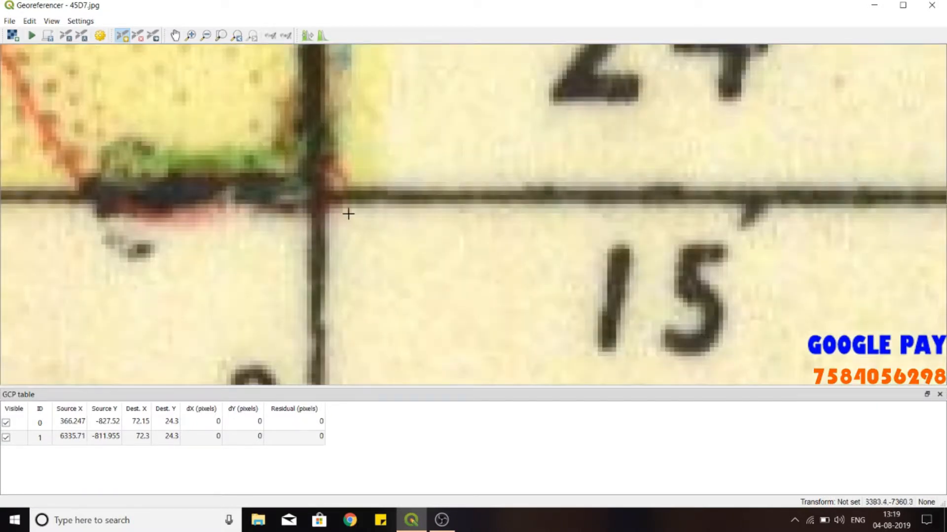
click(316, 197)
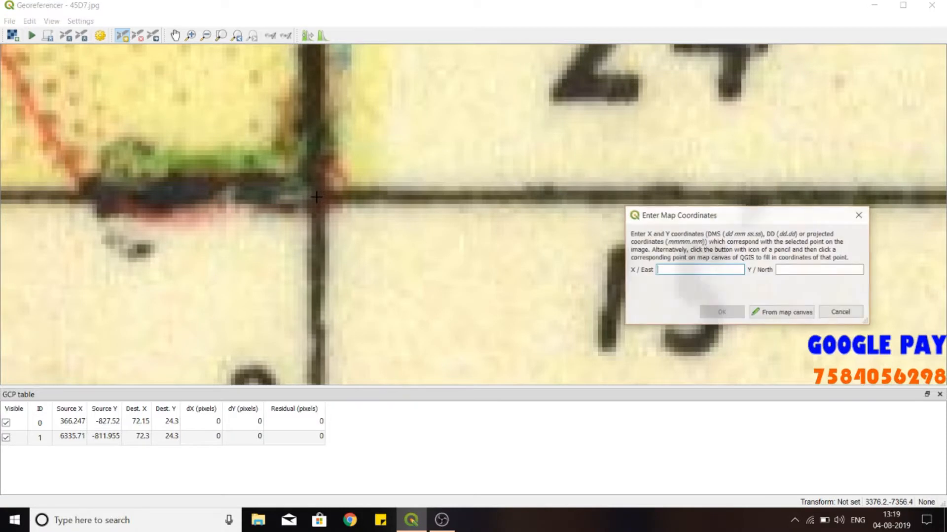
Assign the lower-right control point the map coordinates X/East 72.30 and Y/North 24.15
scroll(416, 186, down, 3)
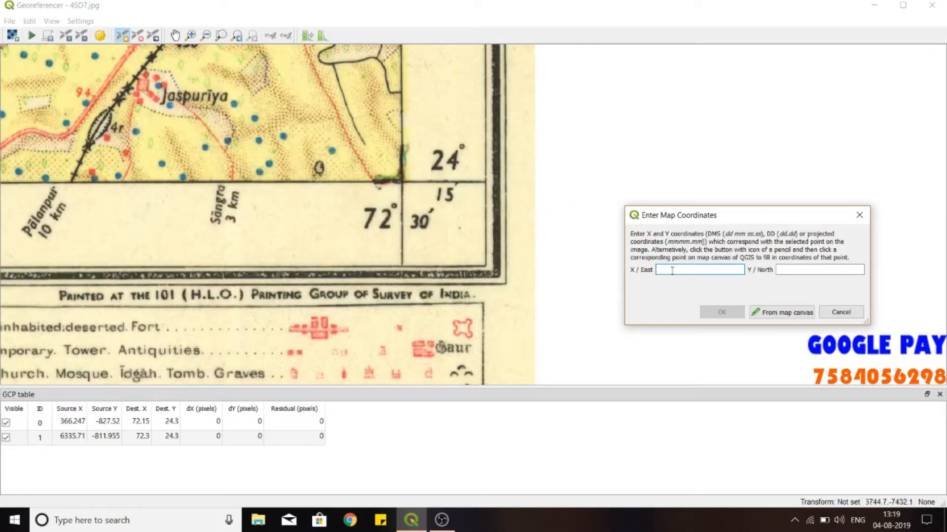
text(72.30)
key(Tab)
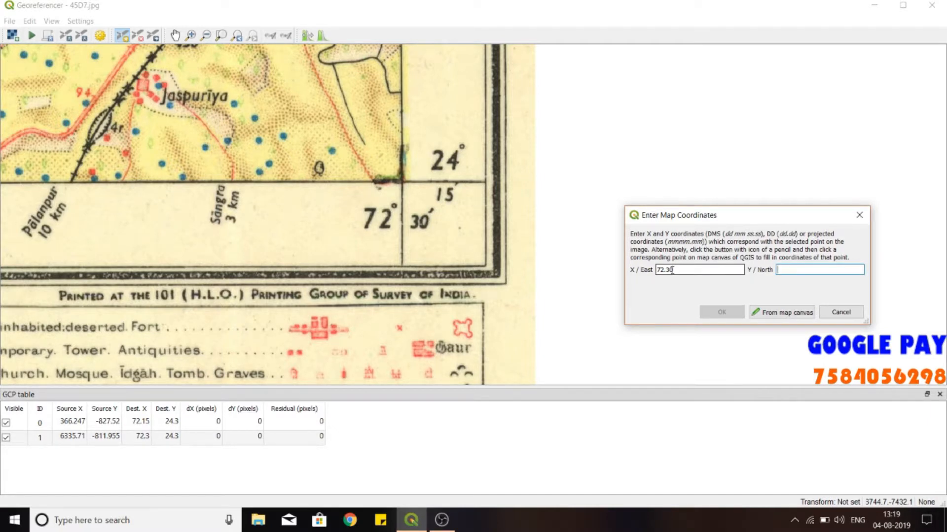
text(24.15)
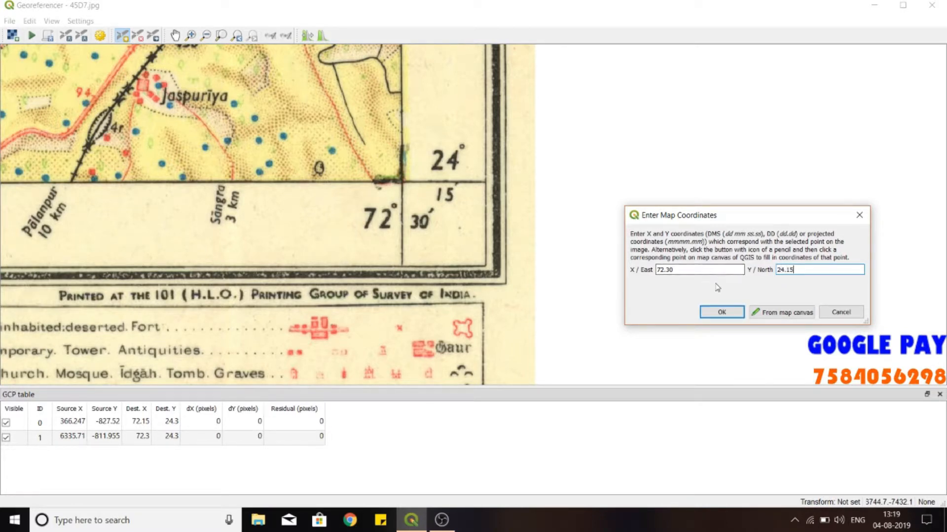
click(721, 310)
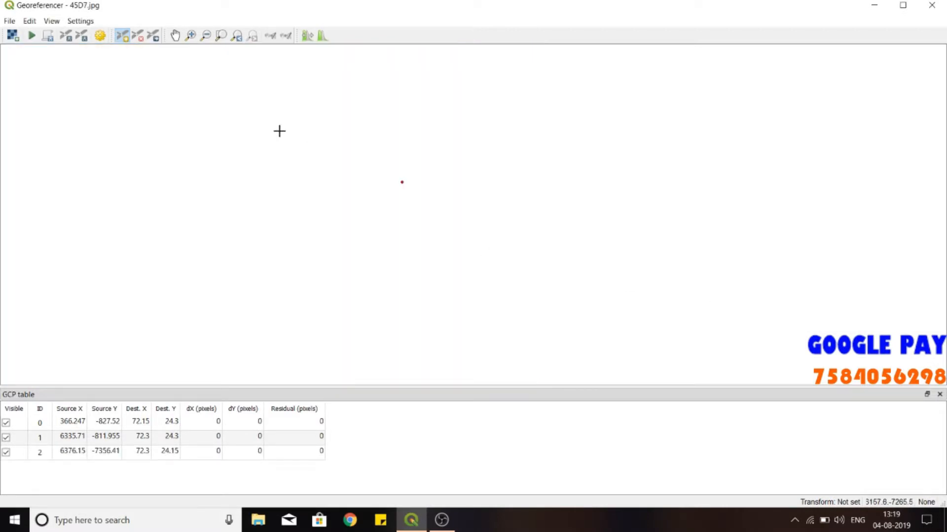
Place a ground control point on the grid line intersection at the map's lower-left corner
scroll(187, 179, down, 1)
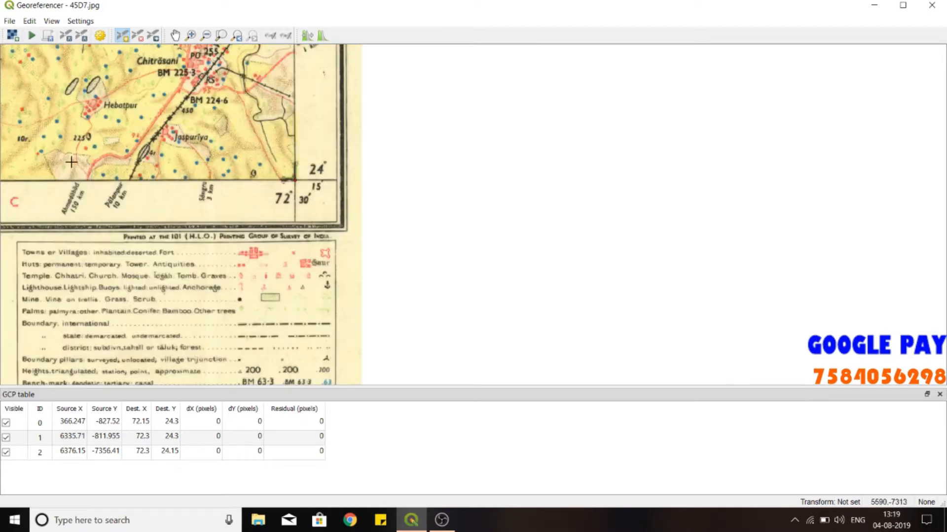
click(174, 39)
drag(198, 133, 494, 126)
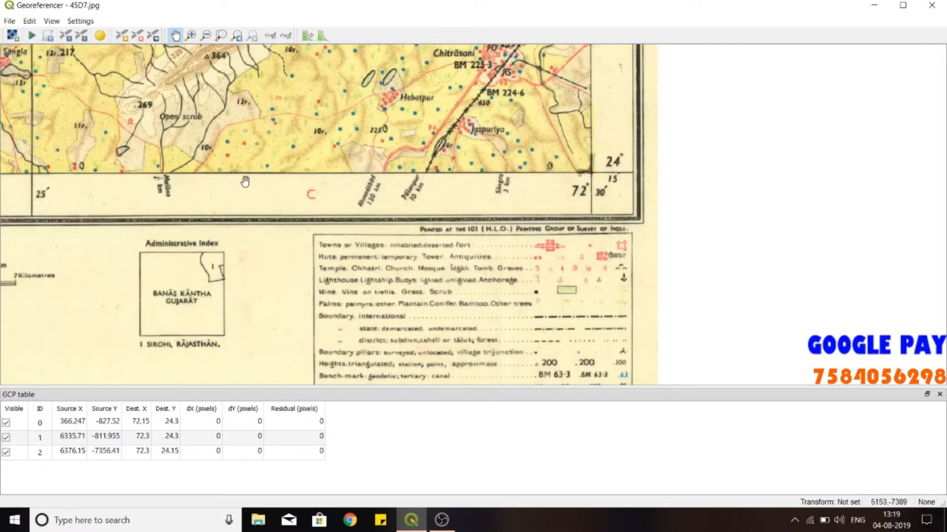
drag(32, 192, 423, 215)
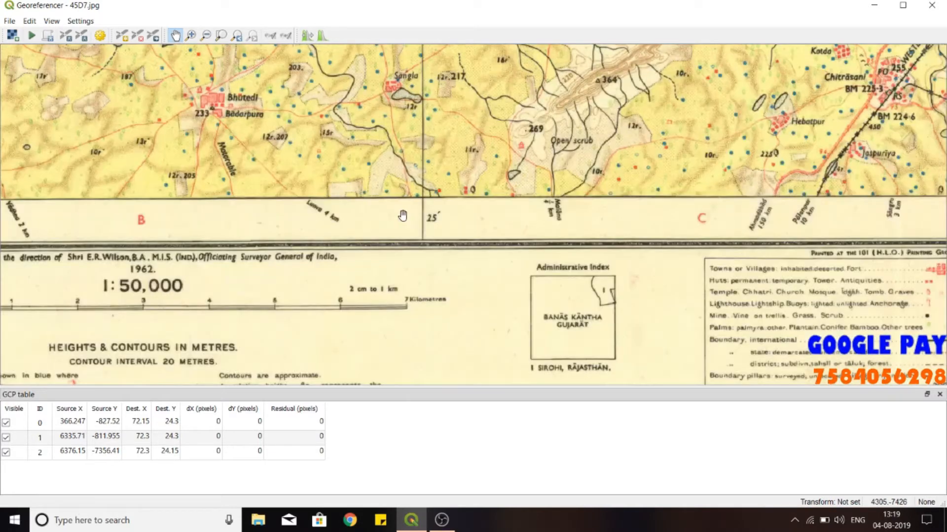
drag(188, 190, 604, 213)
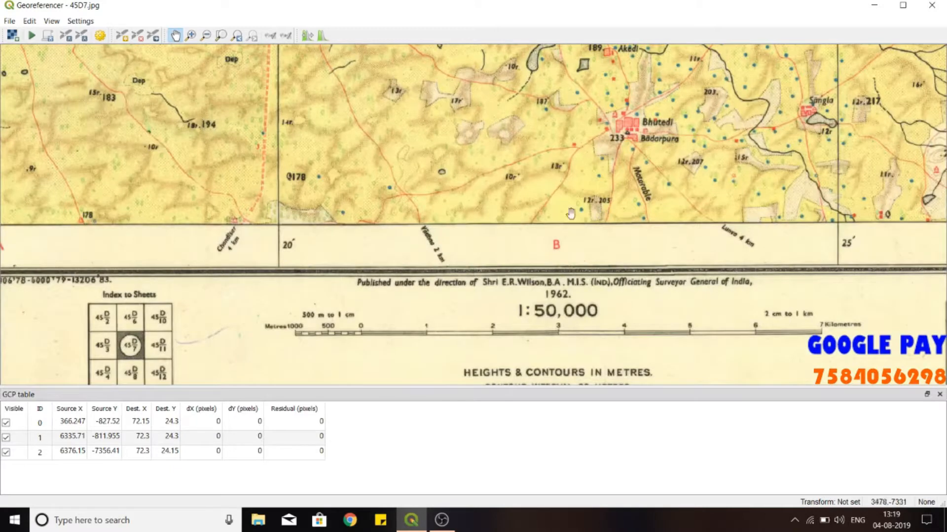
drag(376, 210, 851, 185)
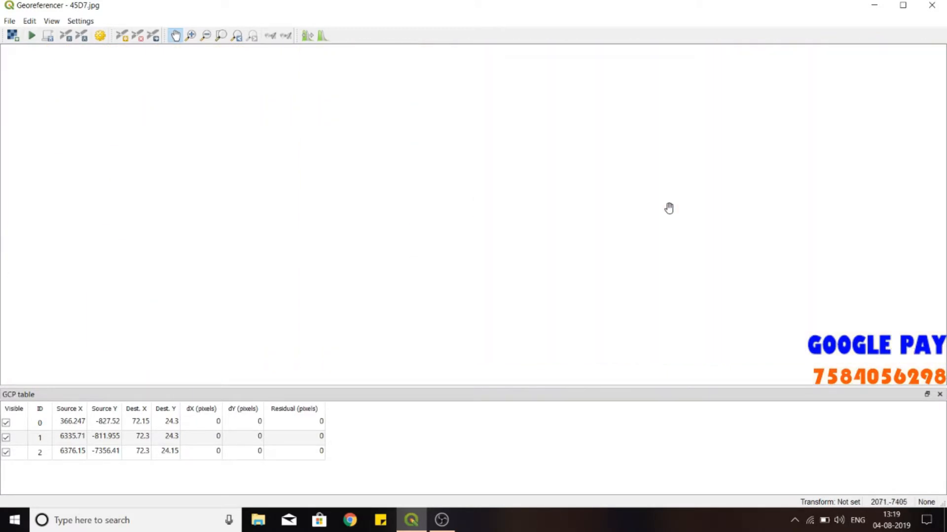
scroll(187, 197, up, 5)
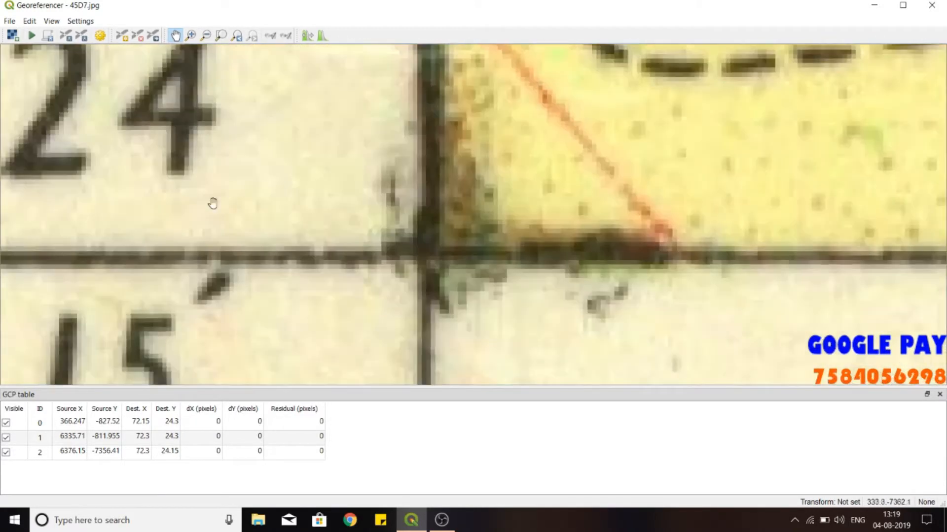
scroll(274, 205, down, 2)
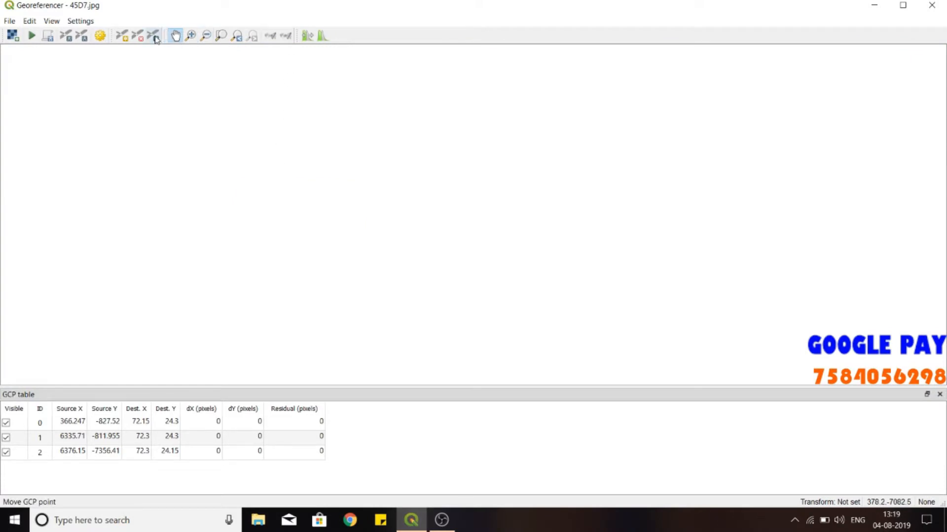
click(130, 38)
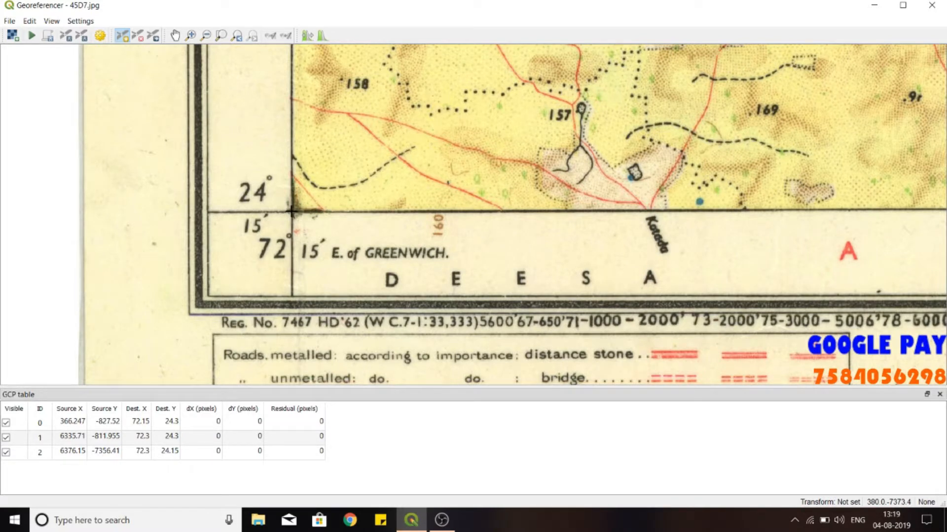
click(292, 211)
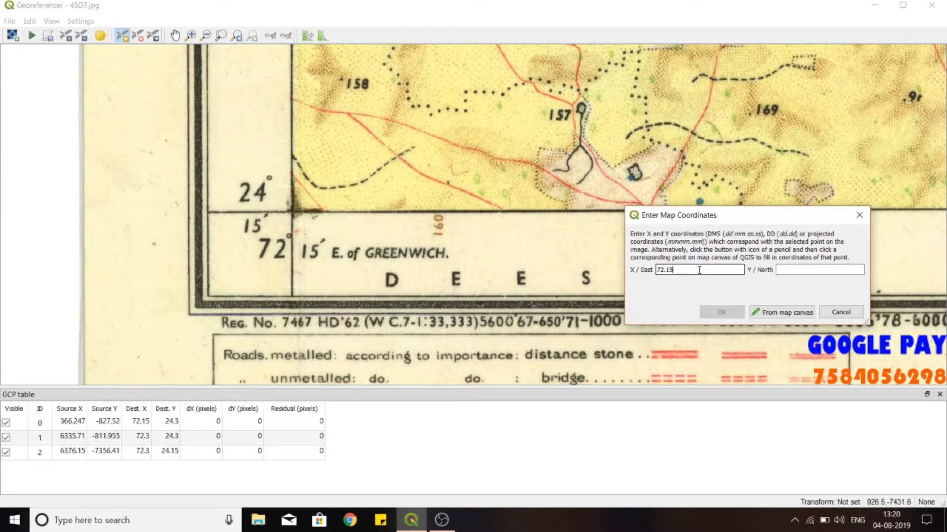
Assign the lower-left control point the map coordinates X/East 72.15 and Y/North 24.15
click(790, 270)
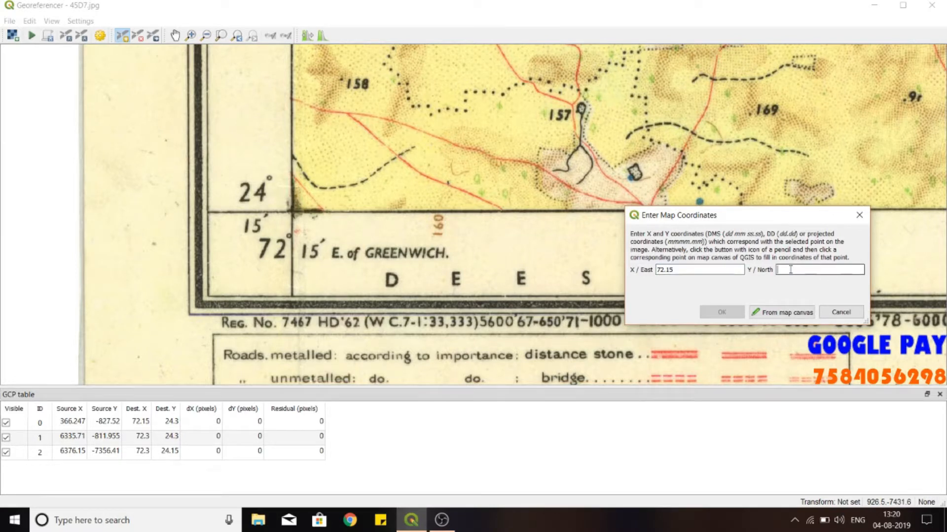
text(24.15)
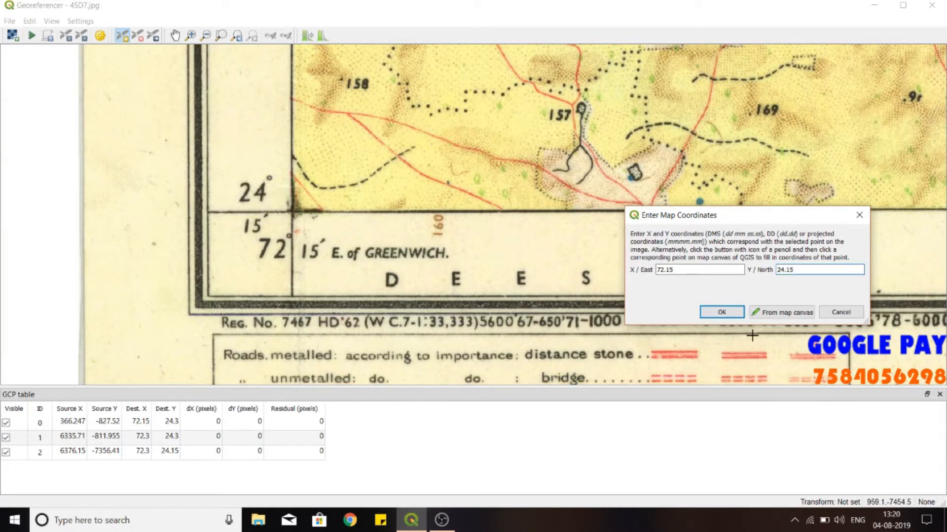
click(705, 314)
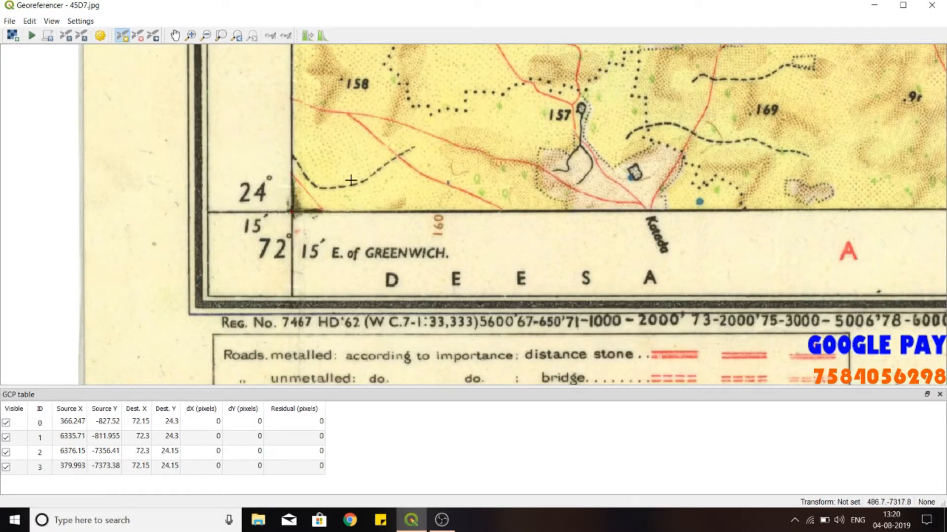
scroll(351, 180, down, 2)
scroll(772, 137, down, 2)
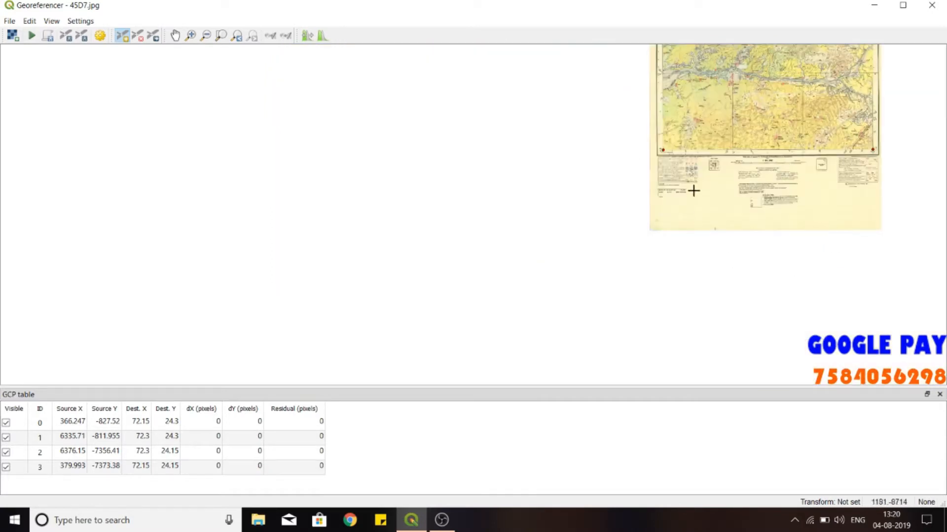
click(139, 35)
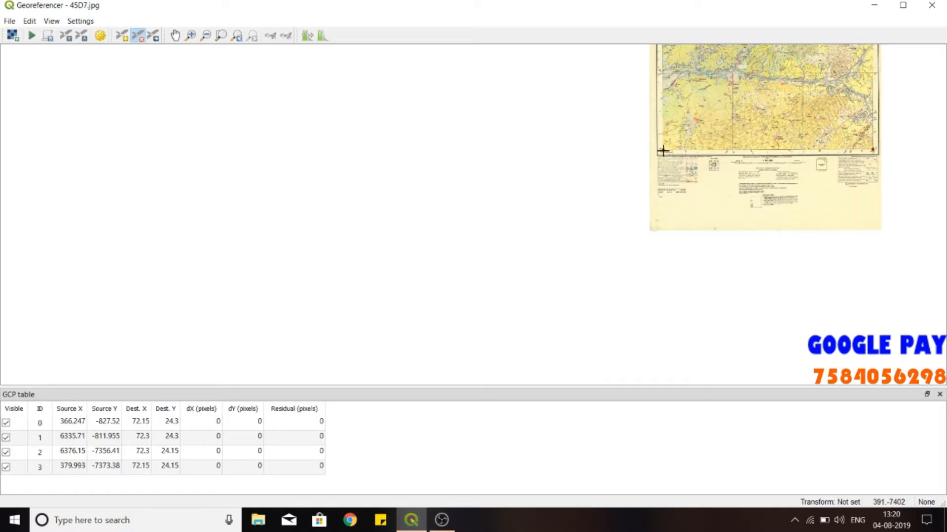
click(155, 37)
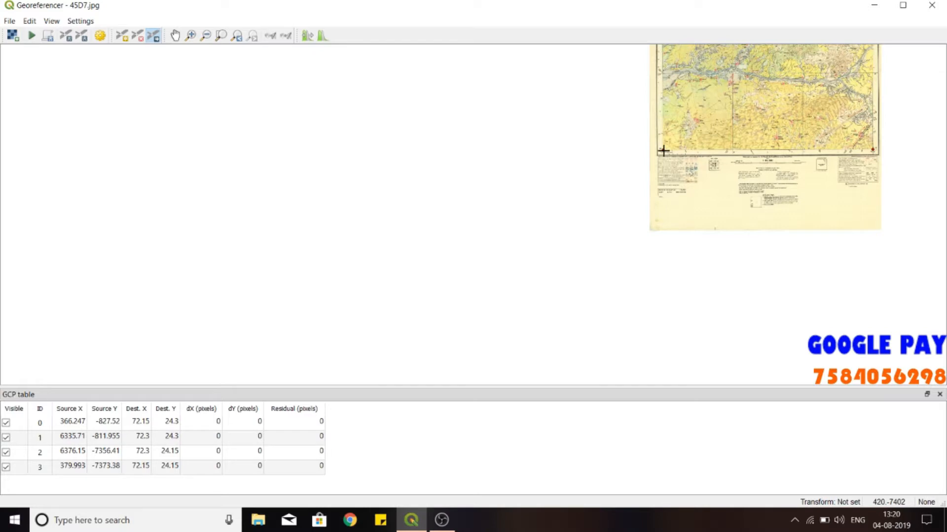
Start georeferencing to bring up the transformation settings, and open the coordinate reference system selector for the target SRS
click(33, 40)
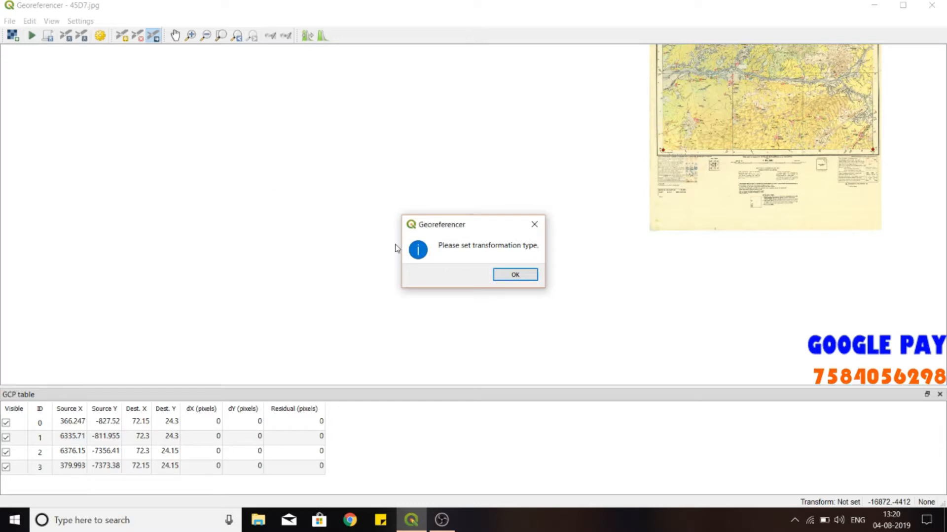
click(518, 278)
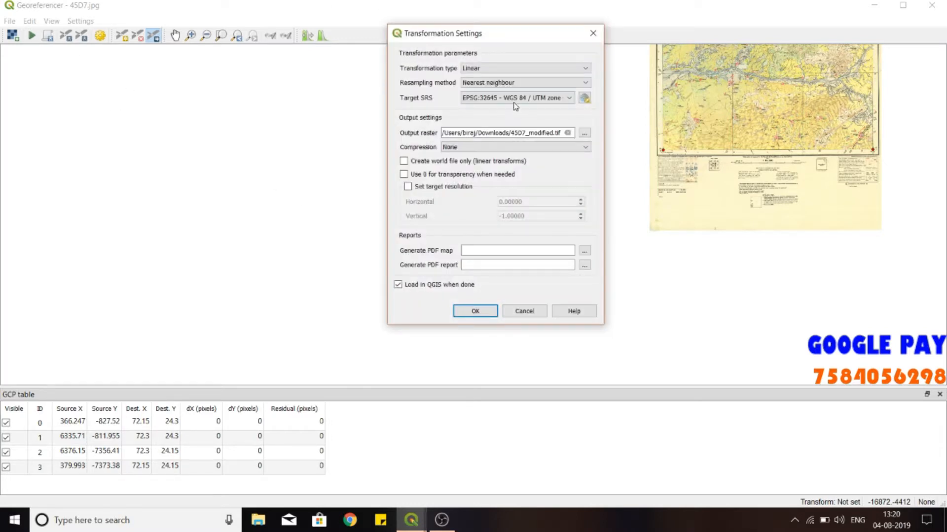
click(492, 98)
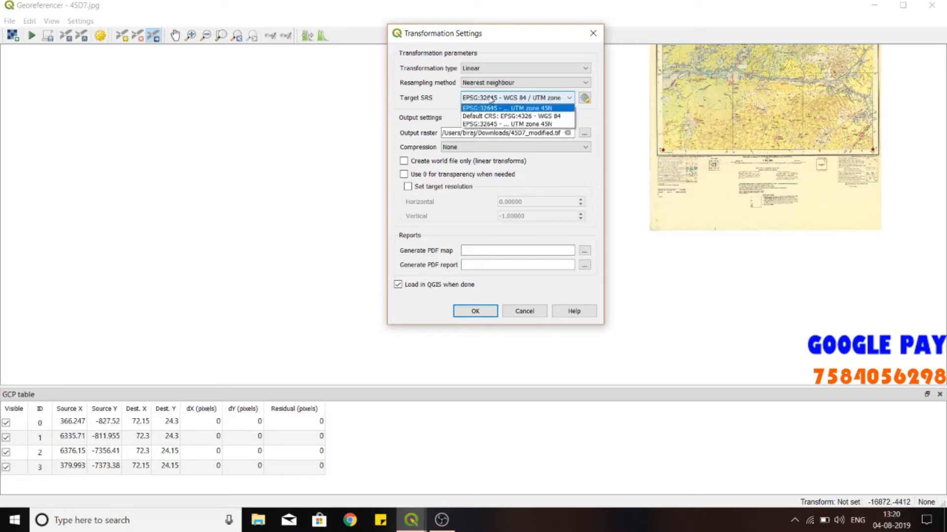
click(553, 105)
click(499, 100)
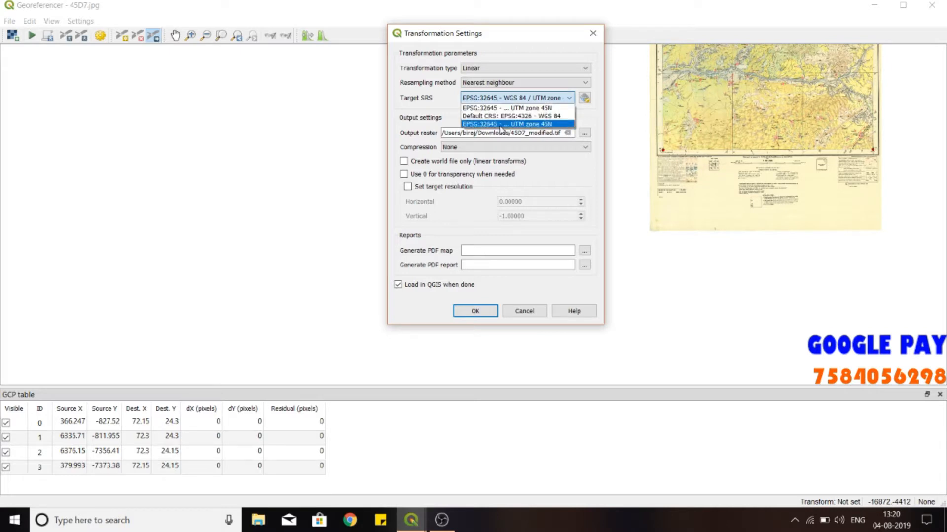
click(500, 111)
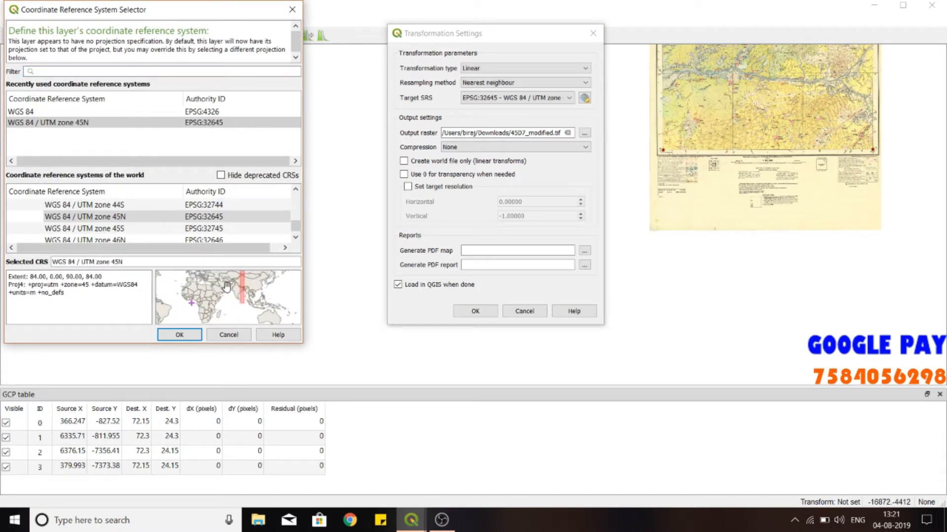
Compare the extents of WGS 84 / UTM zone 45N and zone 45S on the selector's preview map
click(196, 228)
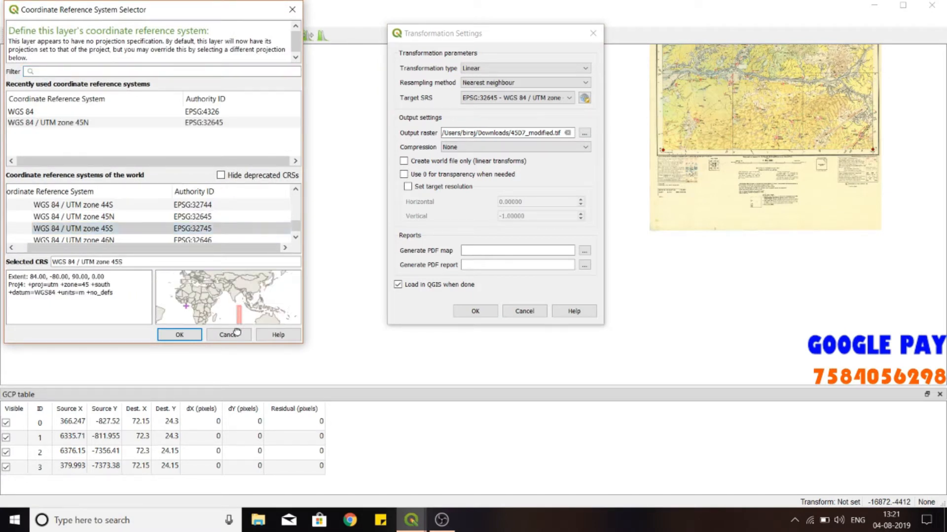
click(193, 218)
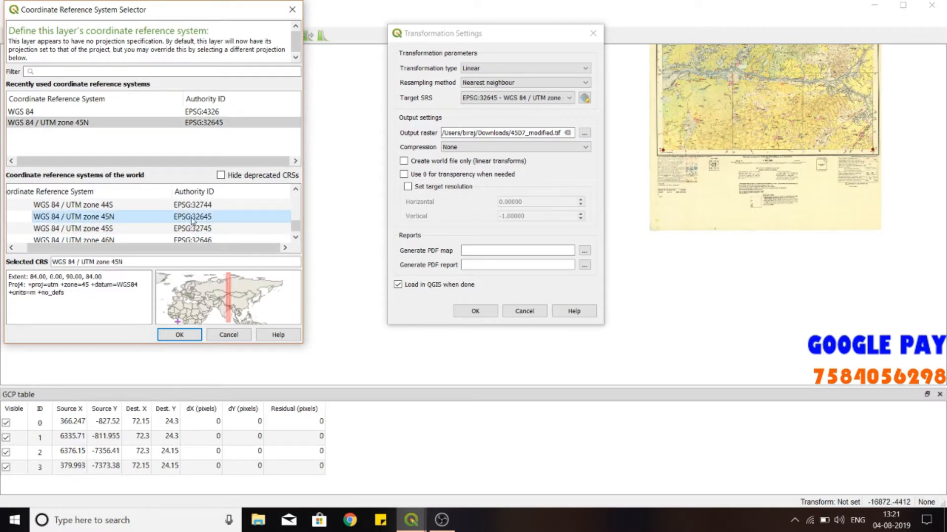
click(192, 228)
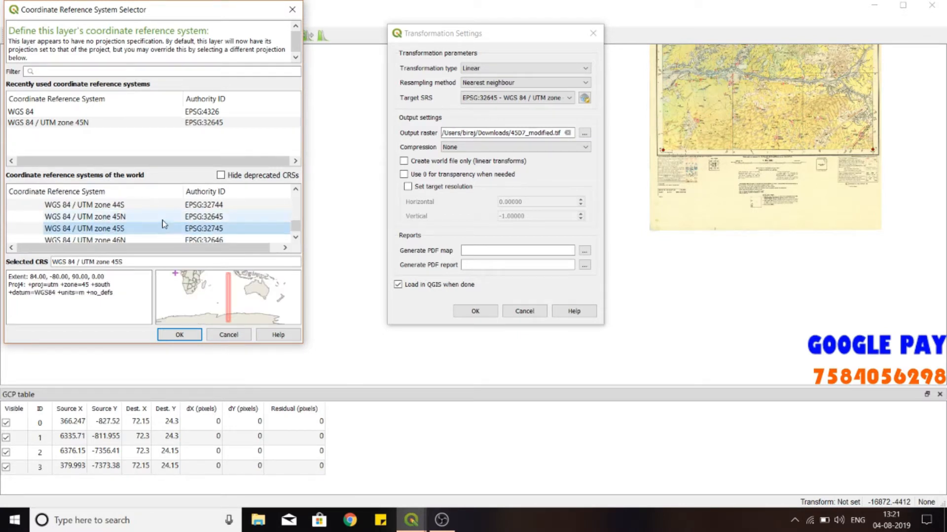
scroll(261, 294, down, 1)
scroll(242, 289, up, 1)
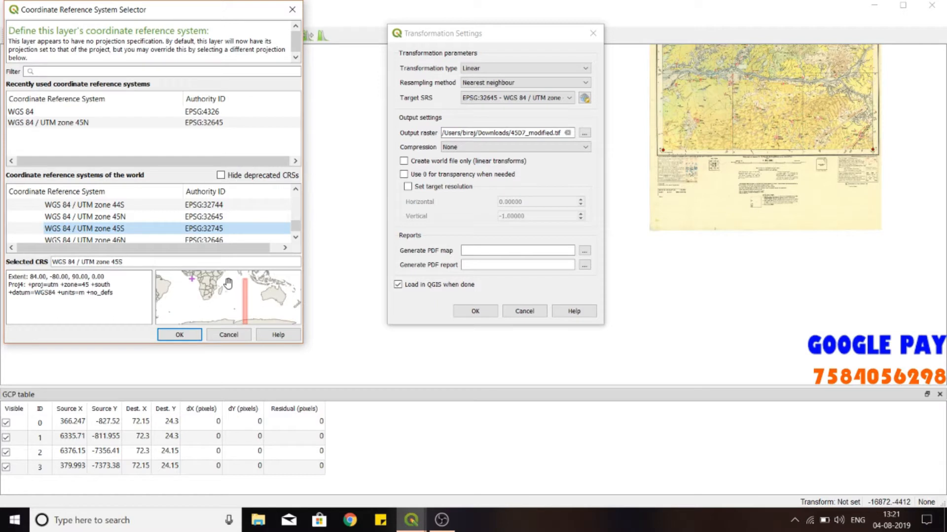
drag(229, 282, 228, 318)
scroll(221, 217, up, 2)
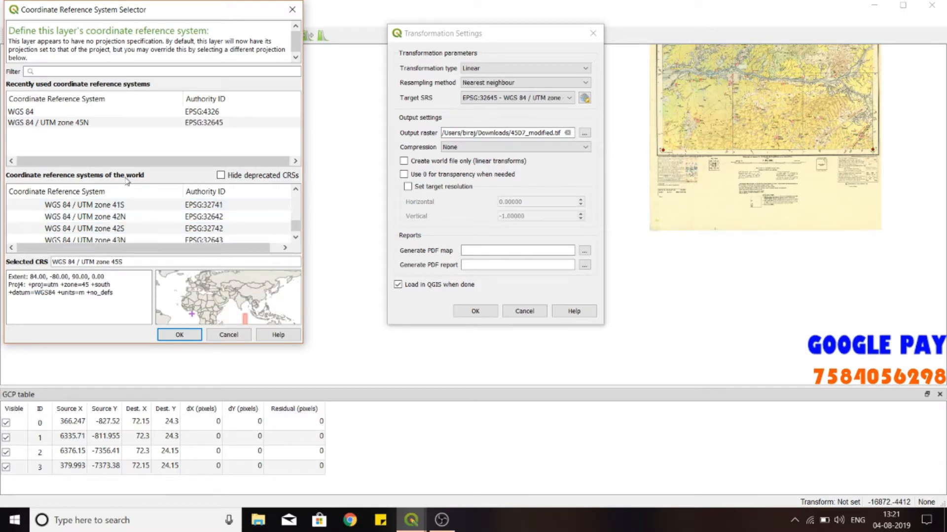
Set the target SRS to WGS 84 (EPSG:4326)
click(55, 113)
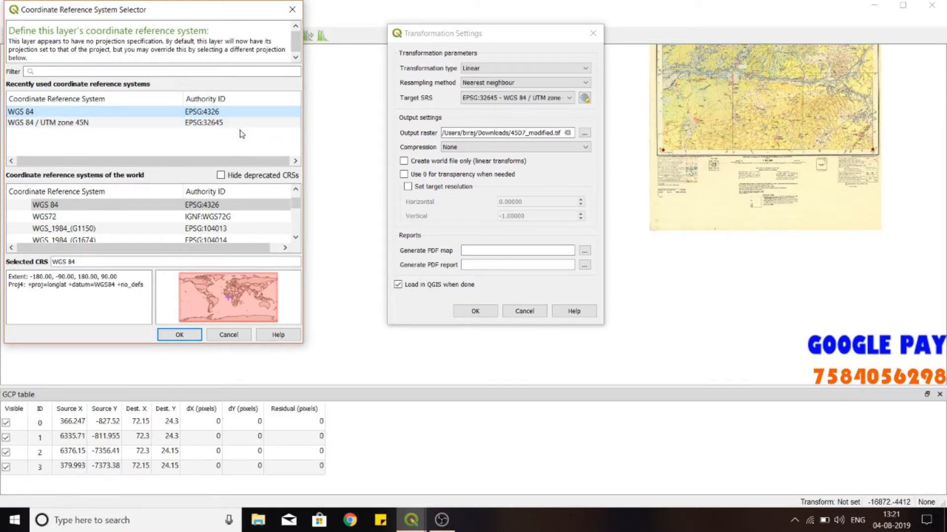
click(178, 334)
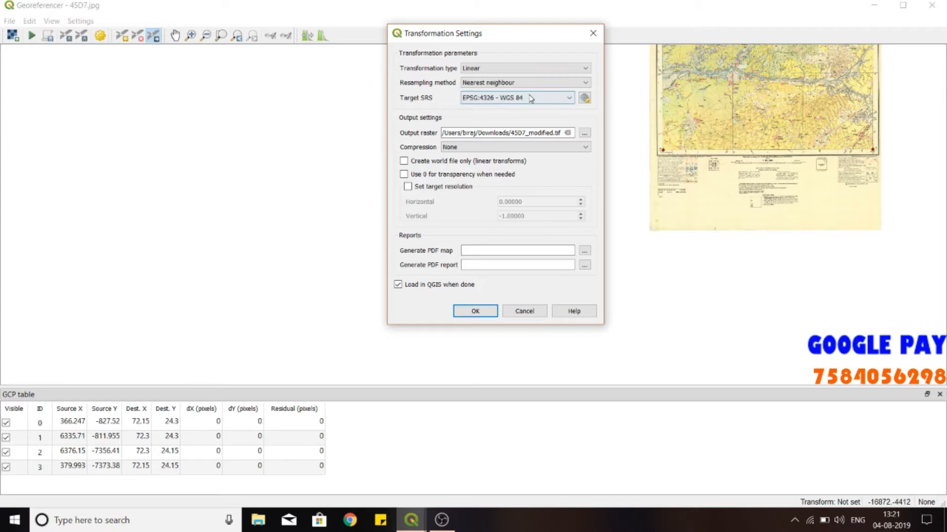
Browse for the output raster's destination and go to the qgis workshop folder on the Desktop
click(531, 138)
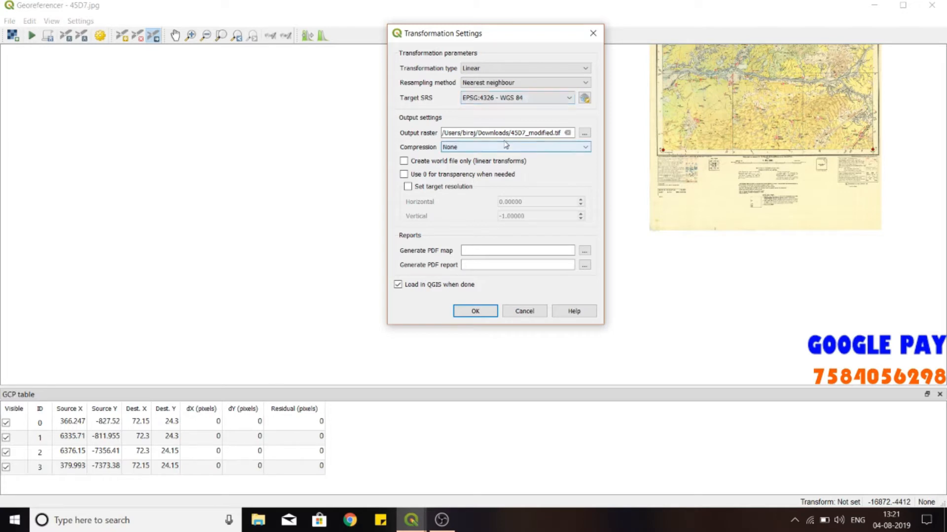
click(584, 134)
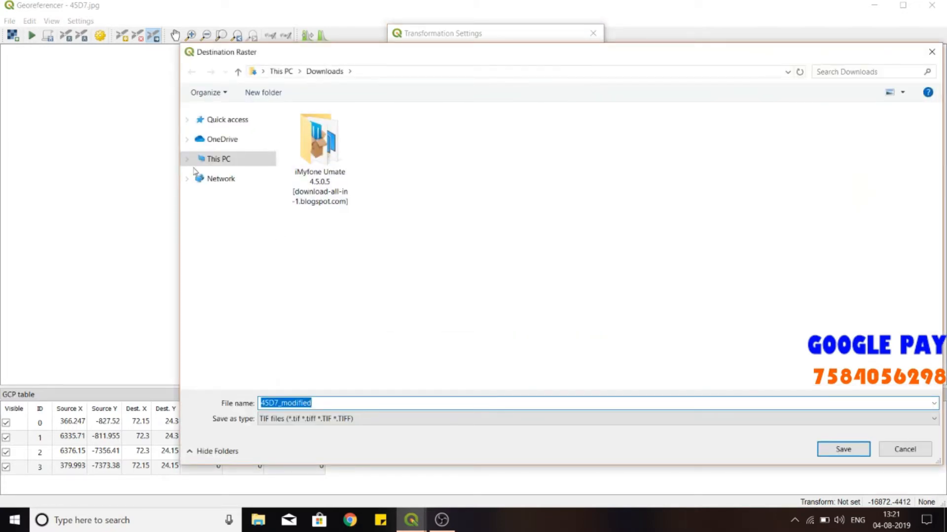
click(215, 158)
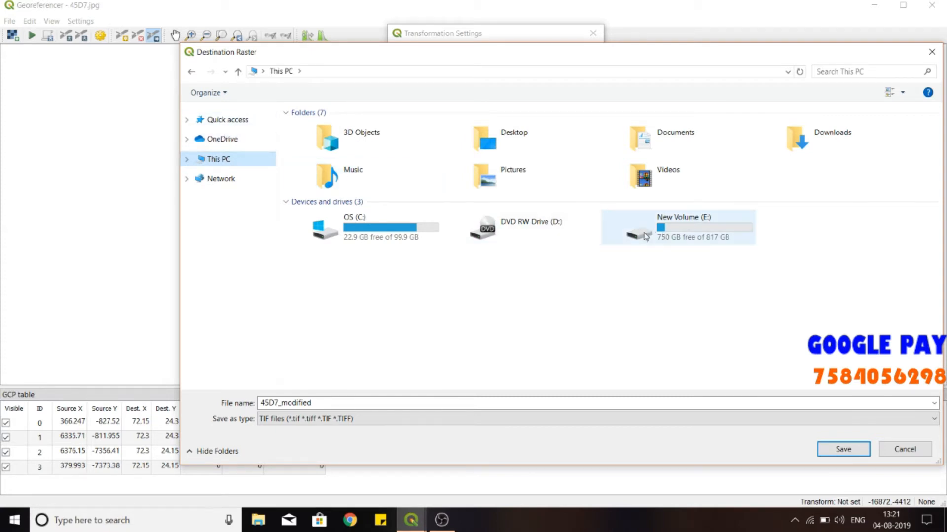
click(225, 141)
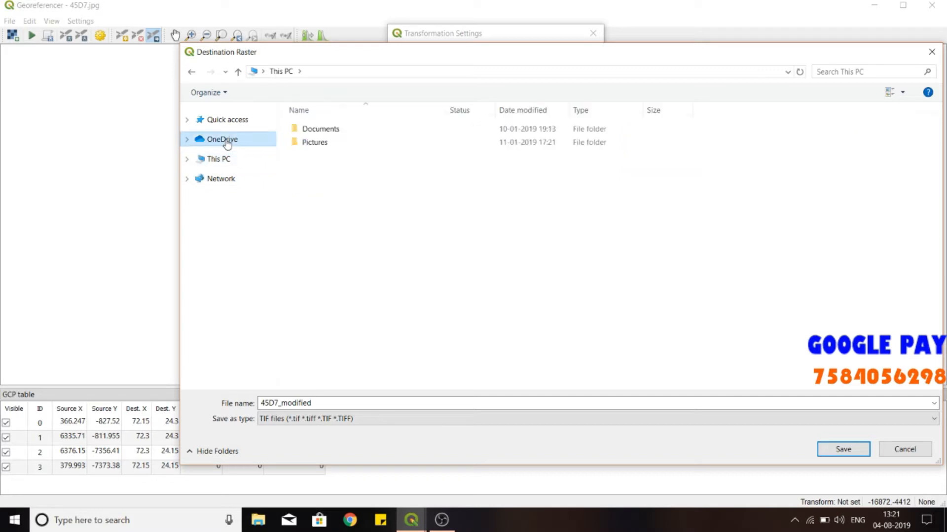
click(187, 159)
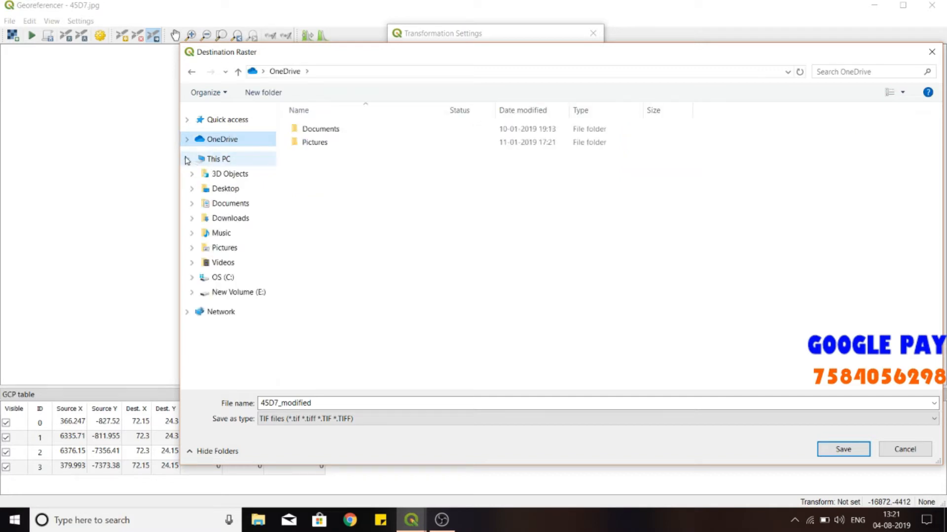
click(230, 189)
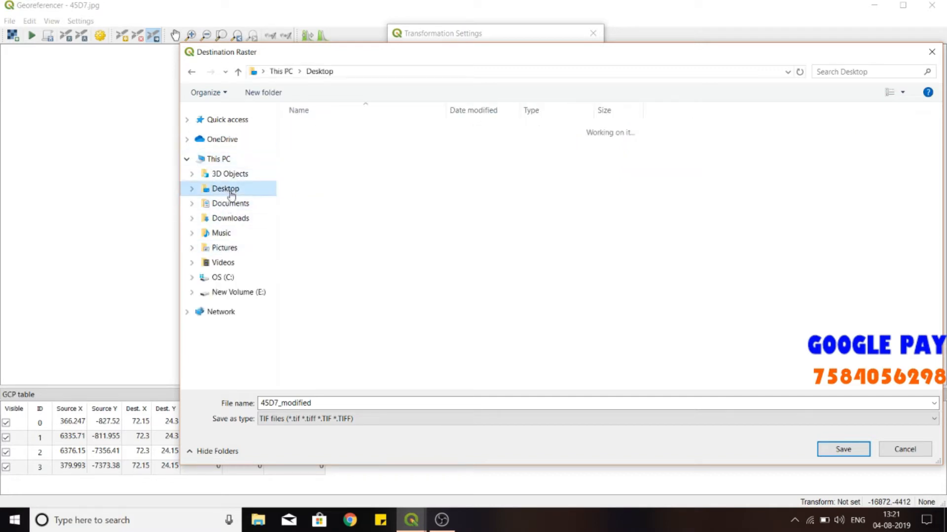
double_click(328, 129)
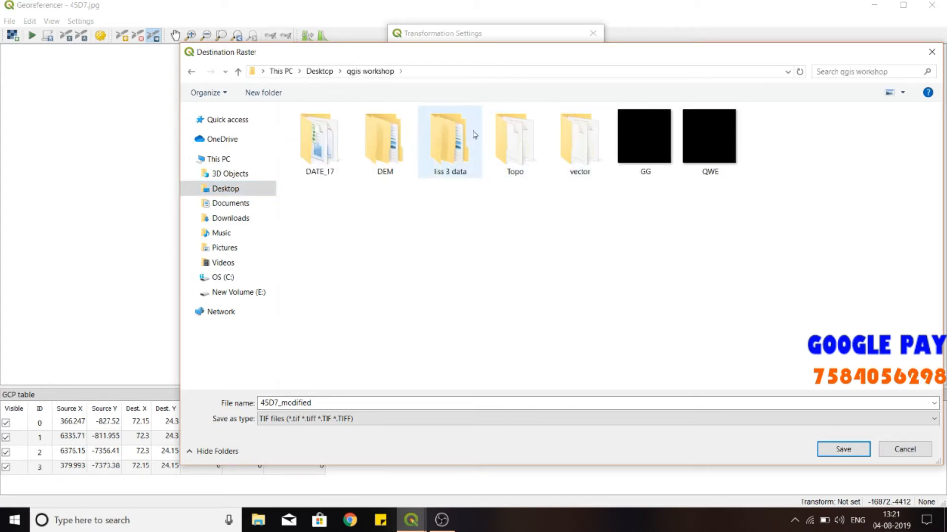
Create a new folder inside qgis workshop and open it as the output raster's destination
click(263, 93)
click(638, 258)
double_click(513, 145)
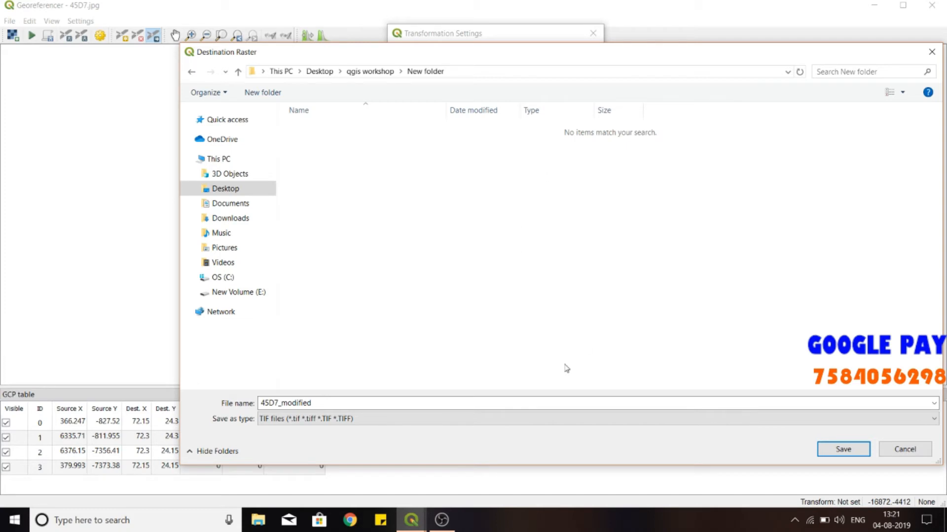
Save the output raster as the TIF file 45D7_modified and use Nearest neighbour as the resampling method
click(844, 453)
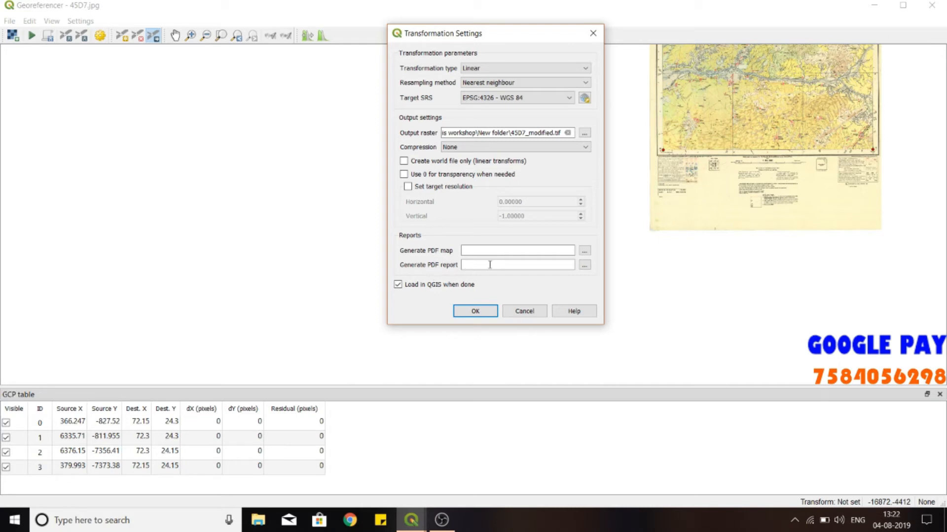
click(524, 89)
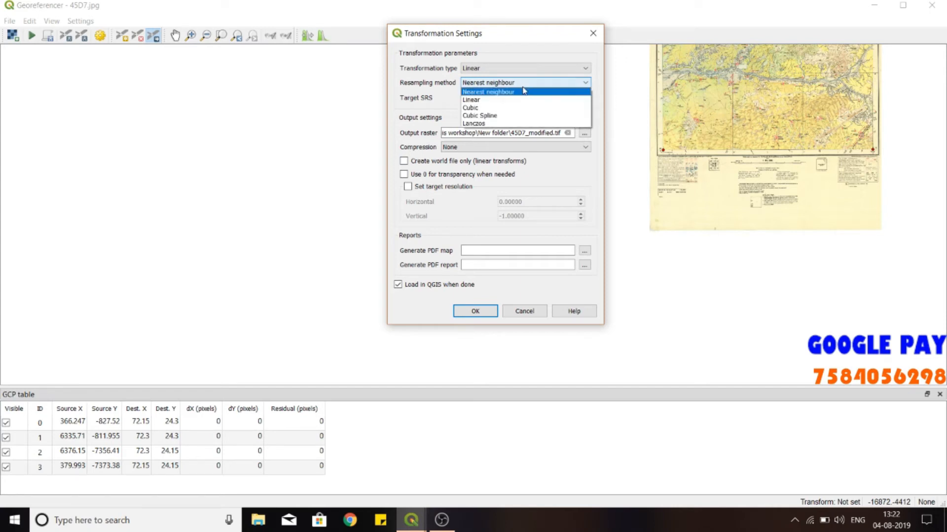
click(523, 88)
click(523, 87)
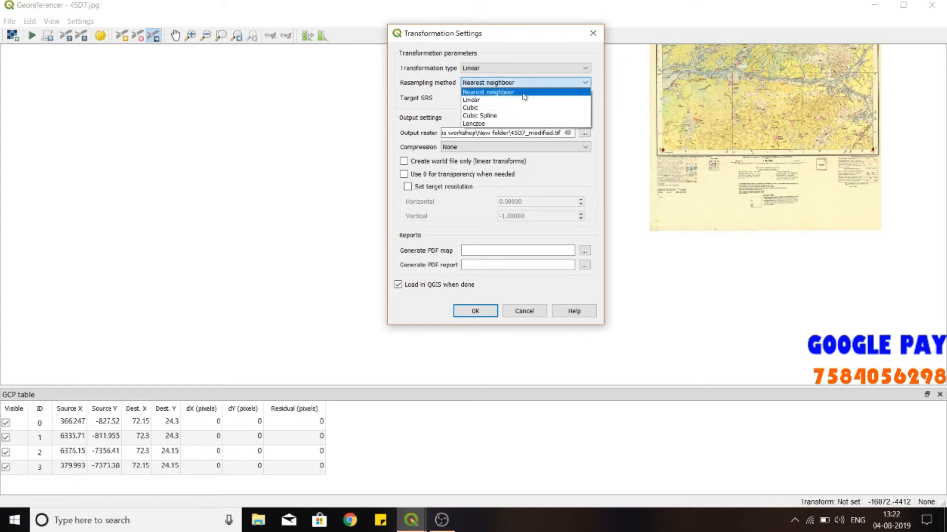
click(524, 92)
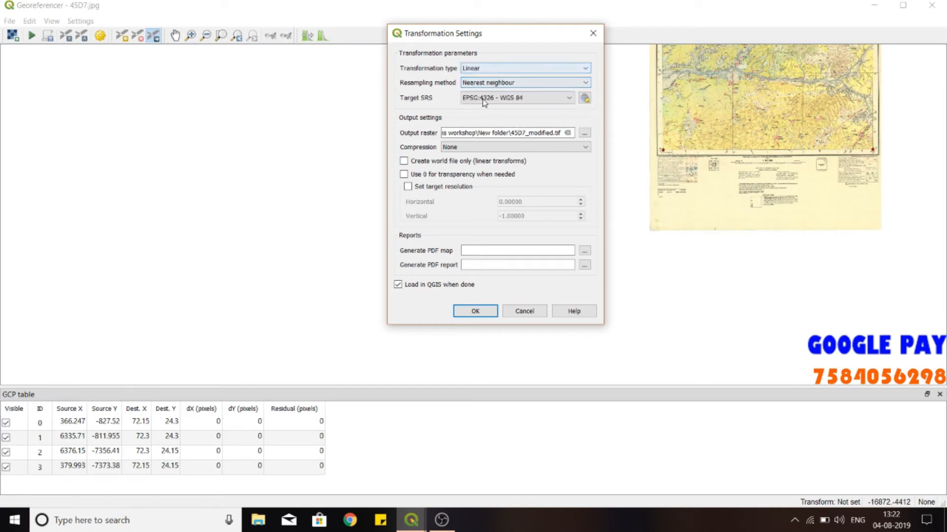
Leave the output compression at None and accept the transformation settings
click(473, 150)
click(472, 149)
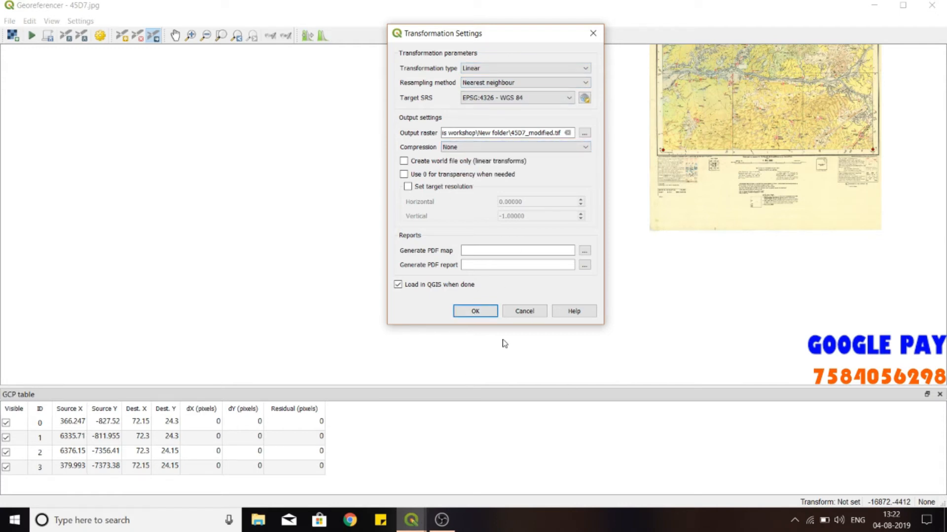
click(475, 311)
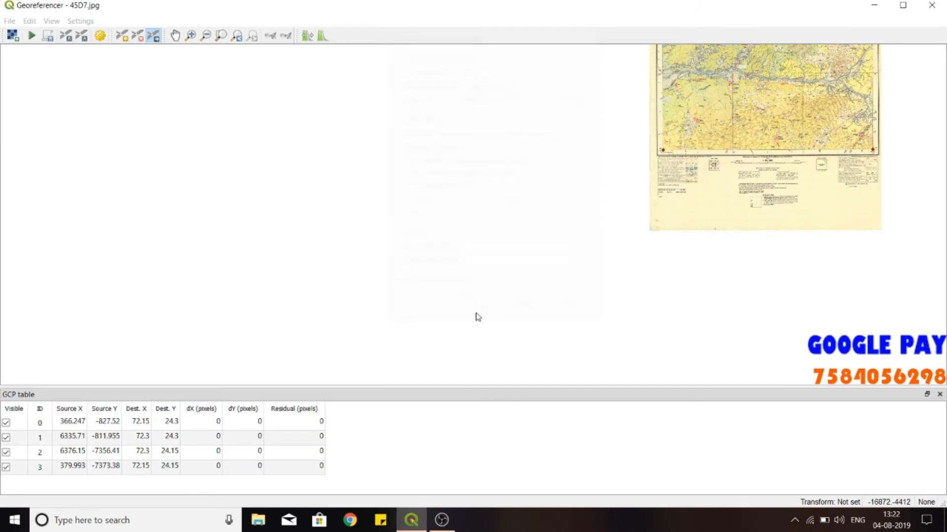
Run the georeferencing of the toposheet and close the Georeferencer, saving the GCP points
click(33, 40)
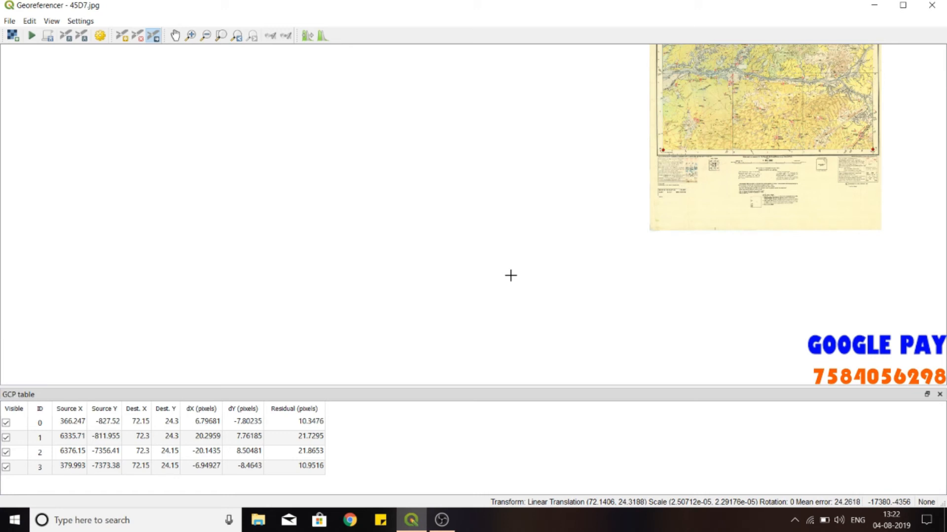
click(932, 6)
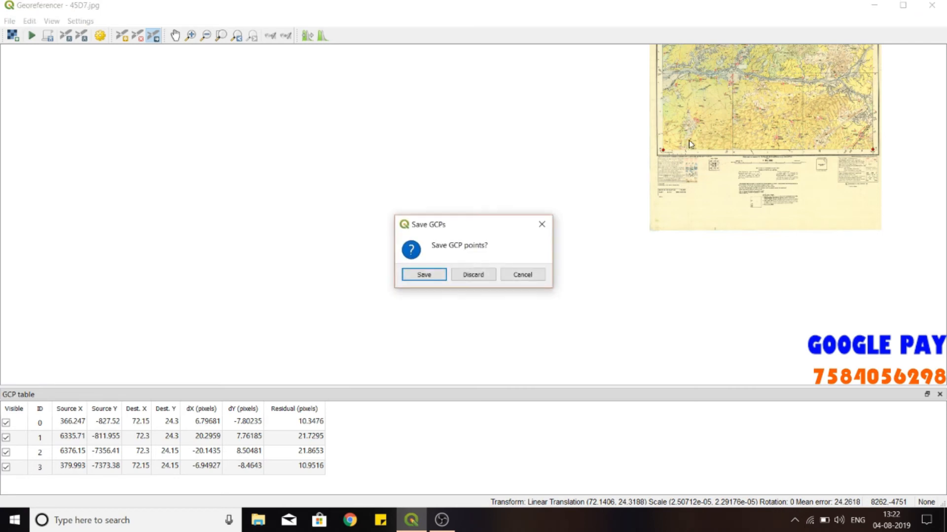
click(419, 275)
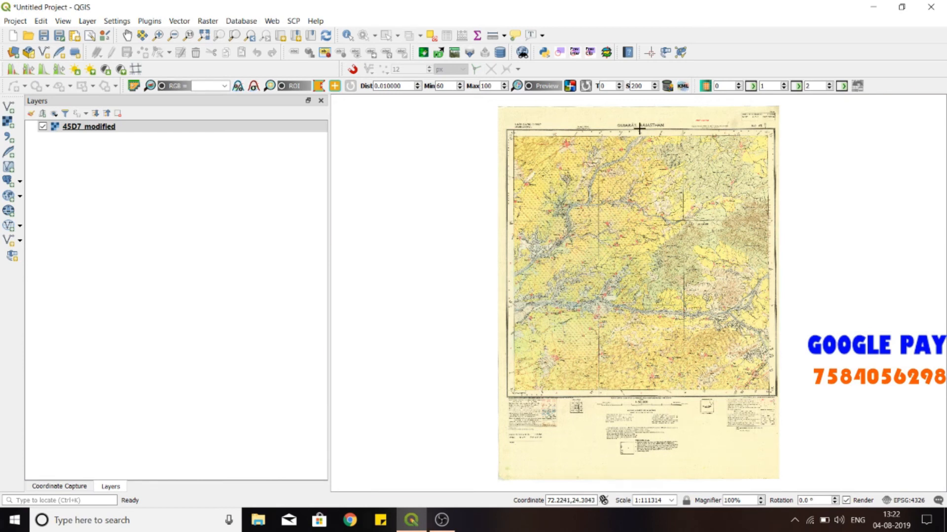
Inspect the georeferenced 45D7_modified layer closely on the map canvas and check coordinates near the sheet's upper-left grid corner
scroll(640, 127, up, 2)
scroll(658, 126, down, 1)
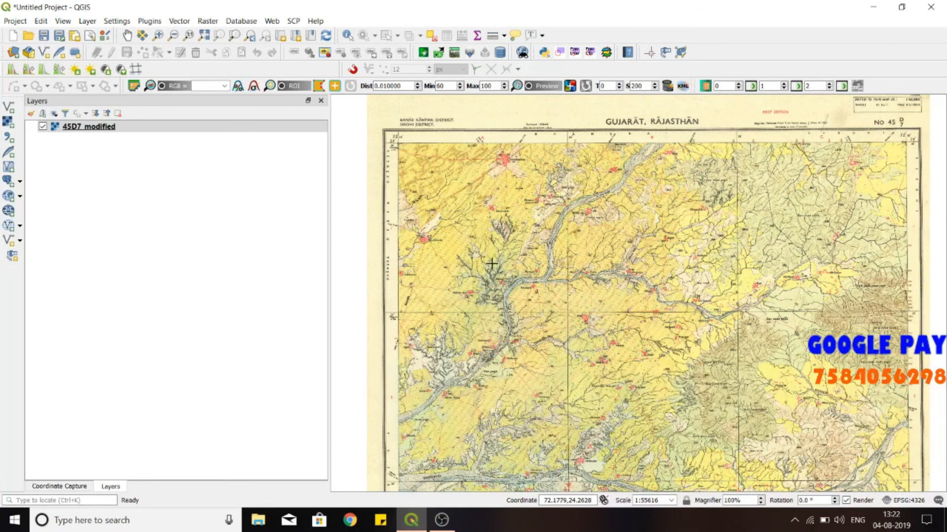
scroll(488, 227, down, 2)
scroll(493, 225, up, 1)
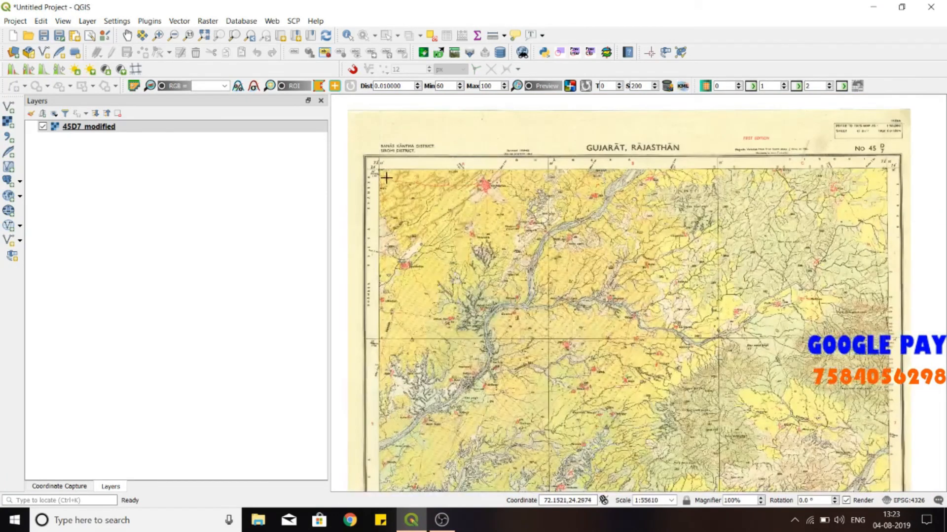